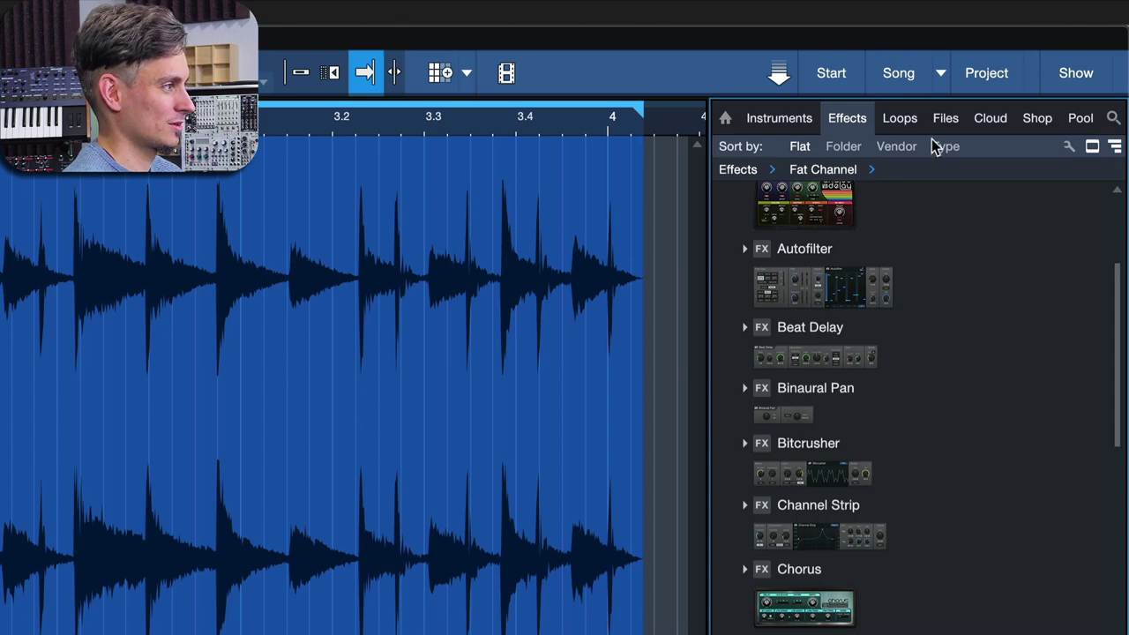
Insert the Fat Channel effect on Track 1 and open its editor.
scroll(908, 397, "down", 5)
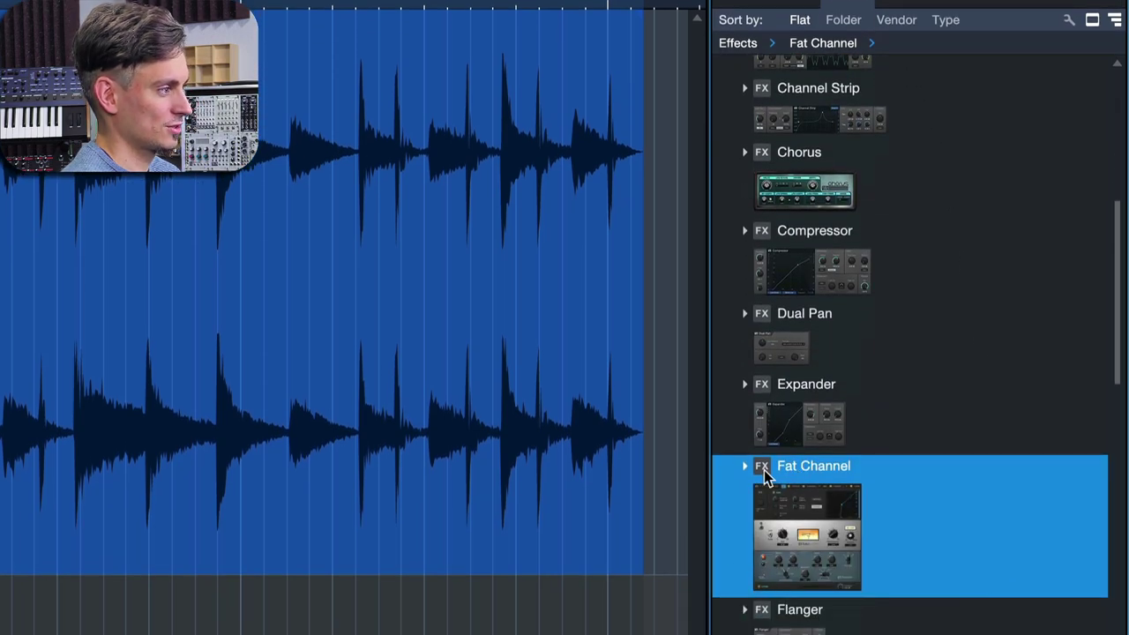
left_click_drag(874, 537, 494, 353)
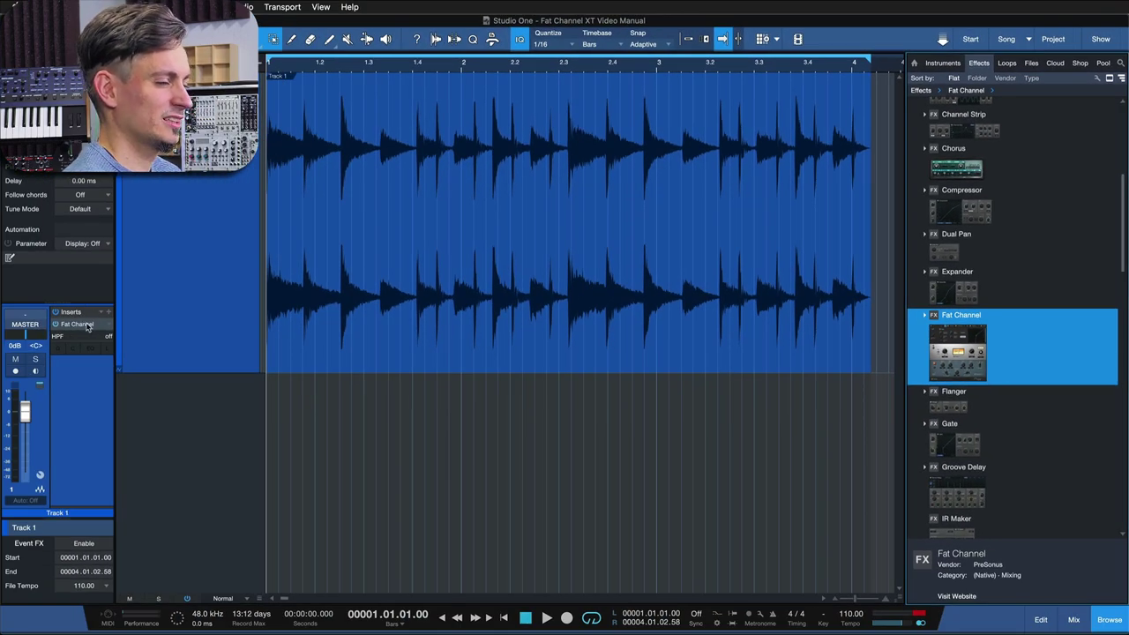
left_click(87, 325)
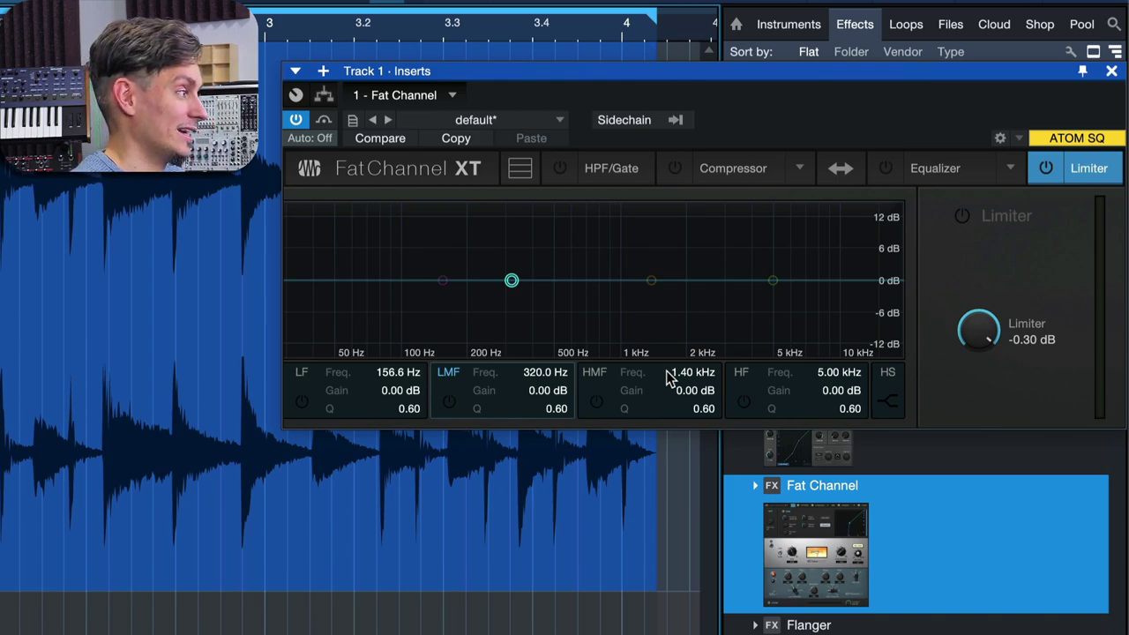
Look through the preset file commands and the list of available presets for Fat Channel.
left_click(352, 120)
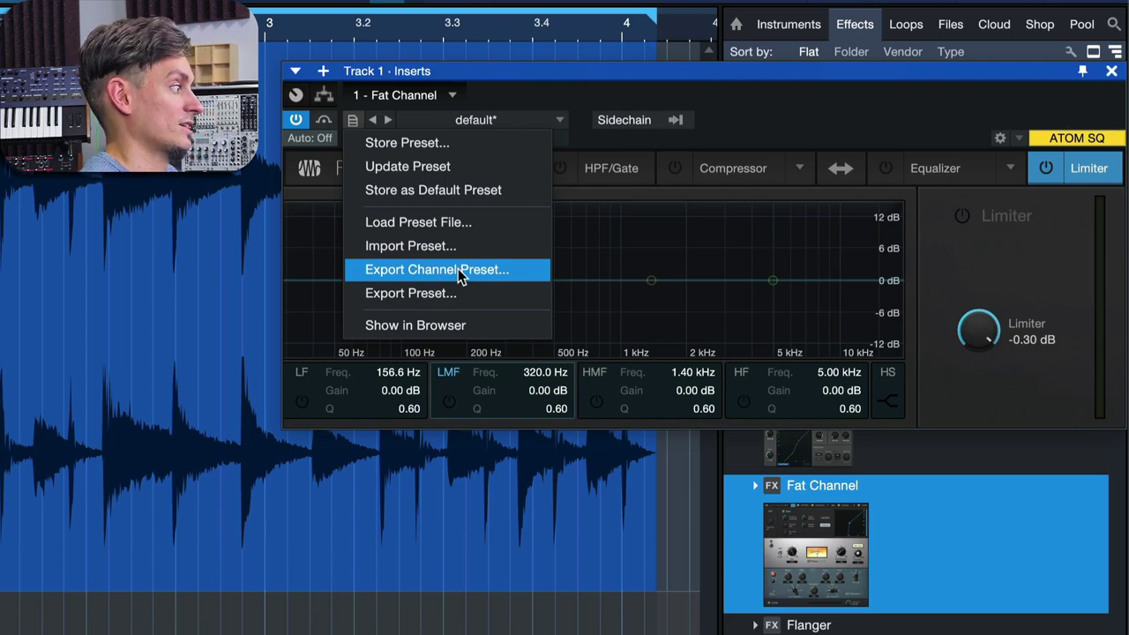
left_click(559, 119)
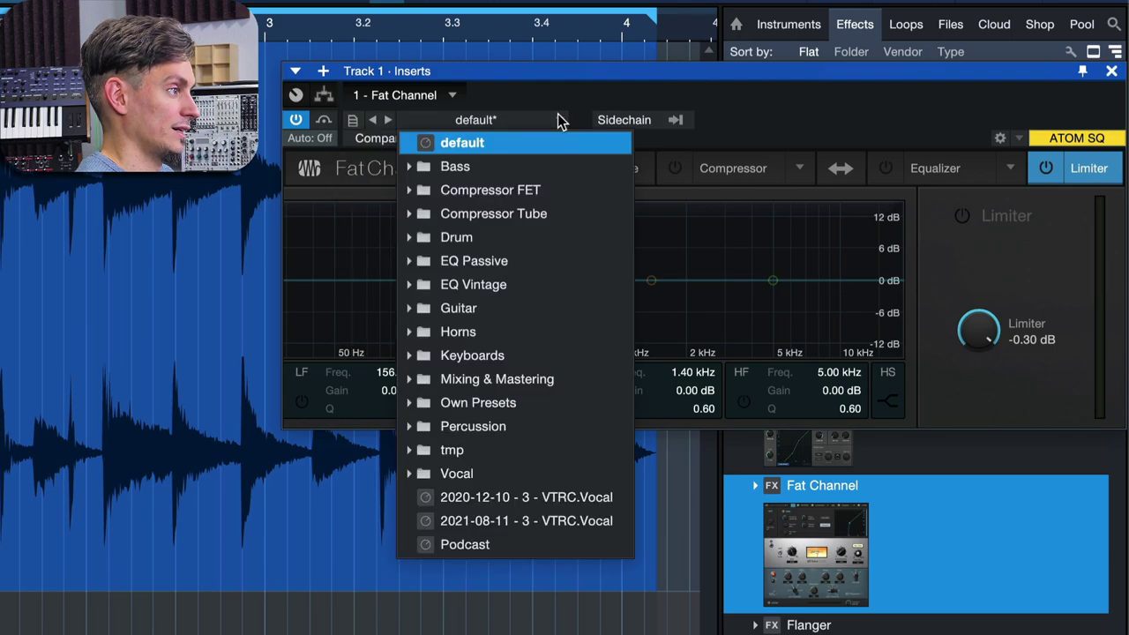
left_click(851, 99)
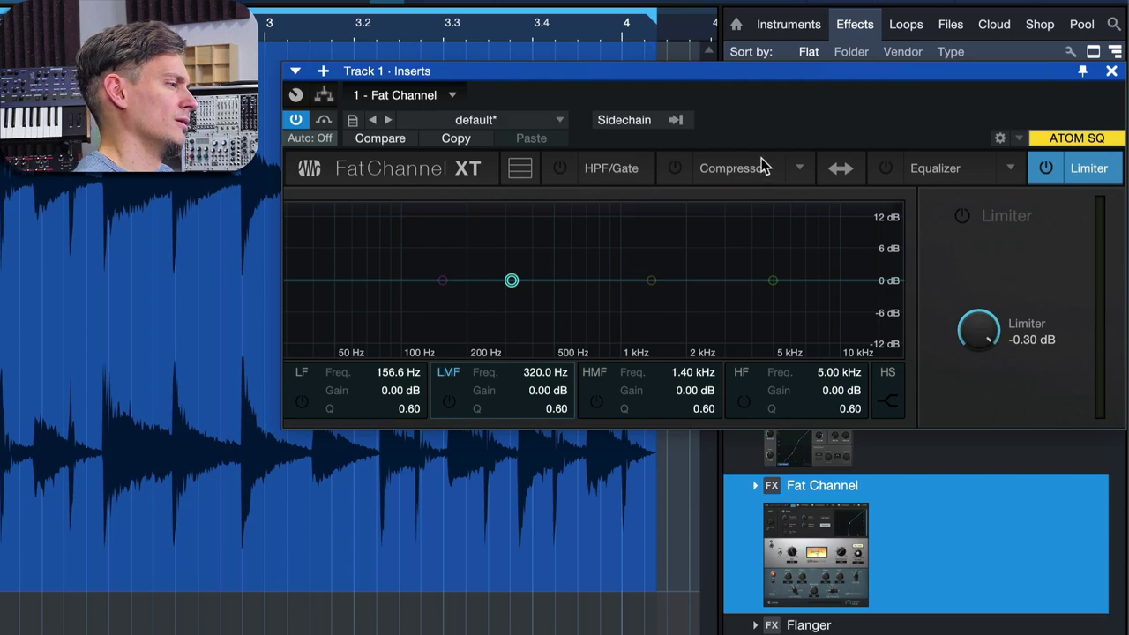
View the Equalizer and Compressor sections of the channel strip.
left_click(739, 164)
left_click(936, 167)
left_click(840, 167)
left_click(906, 158)
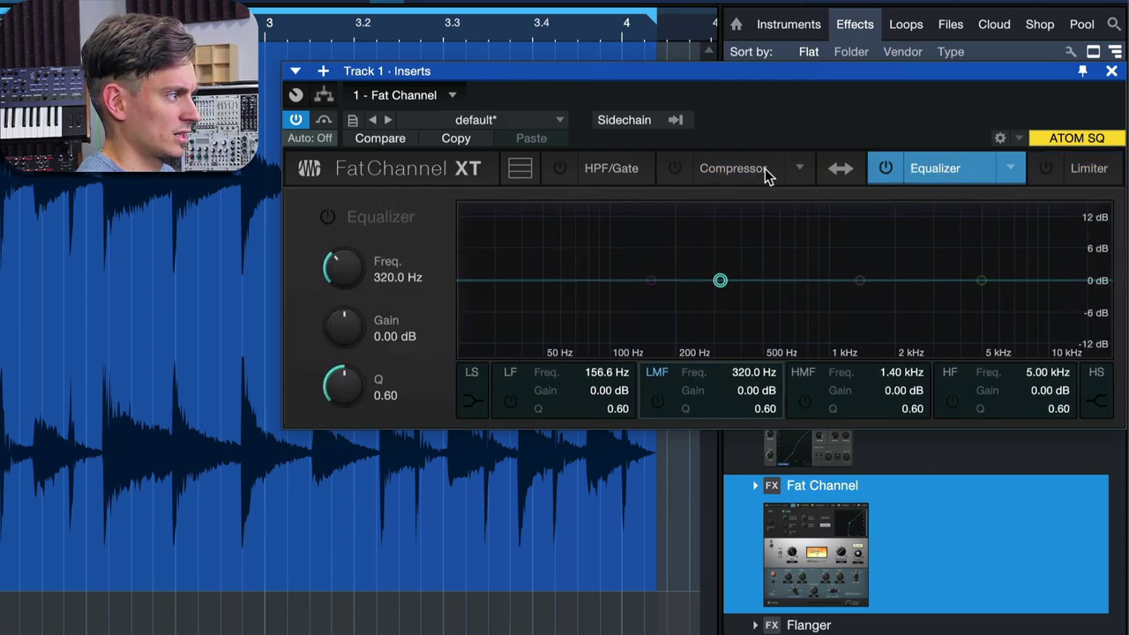
left_click(782, 170)
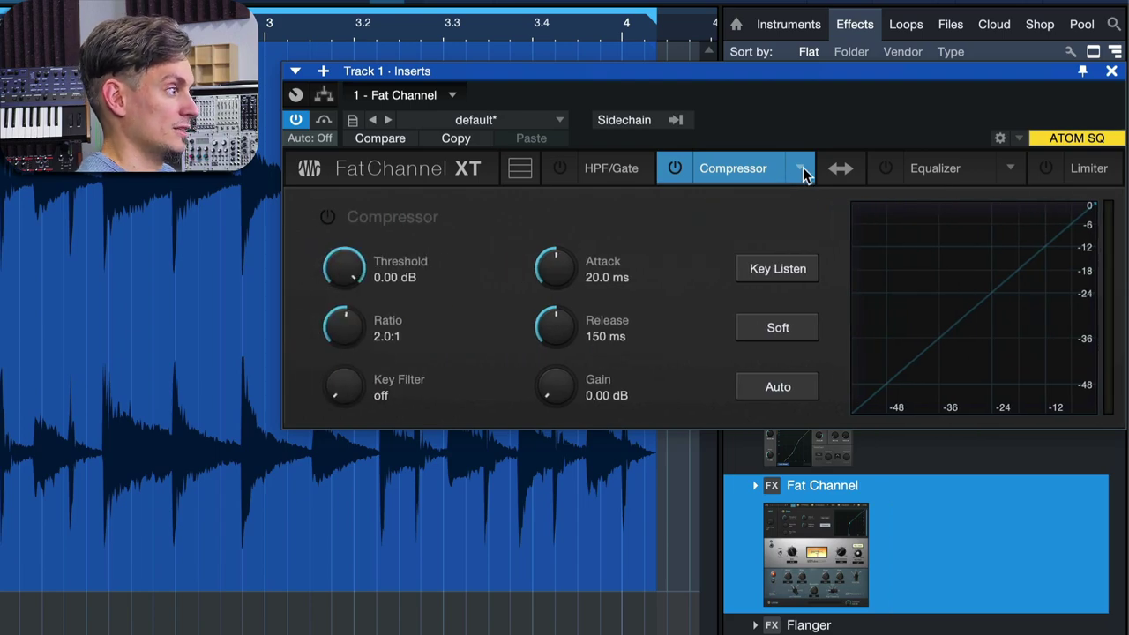
Look over the available compressor models and equalizer models.
left_click(800, 168)
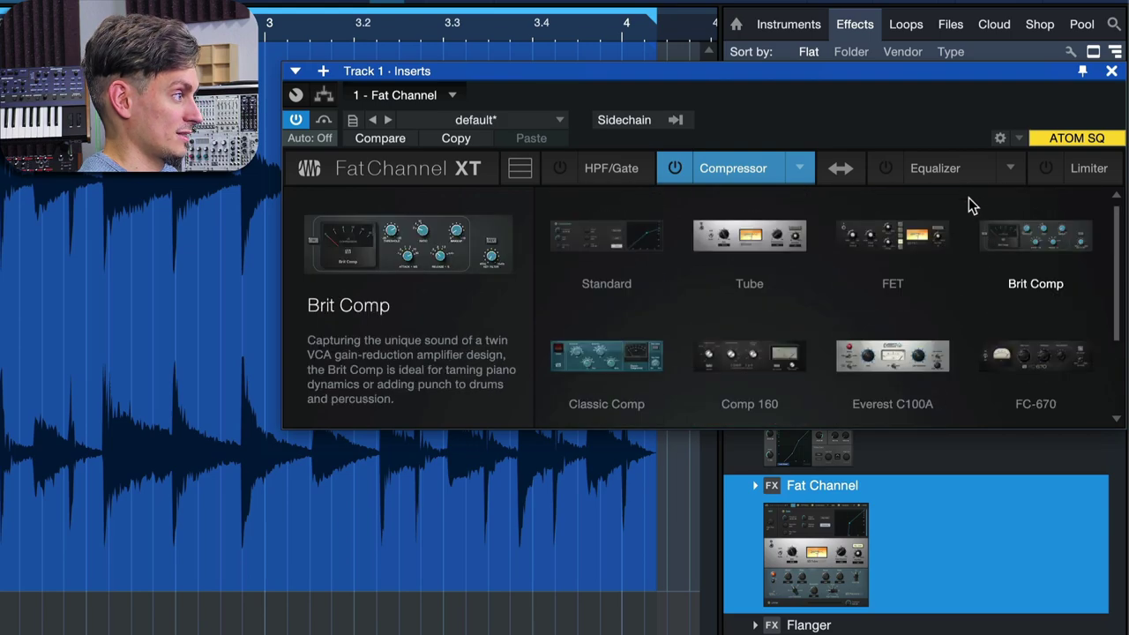
left_click(1009, 169)
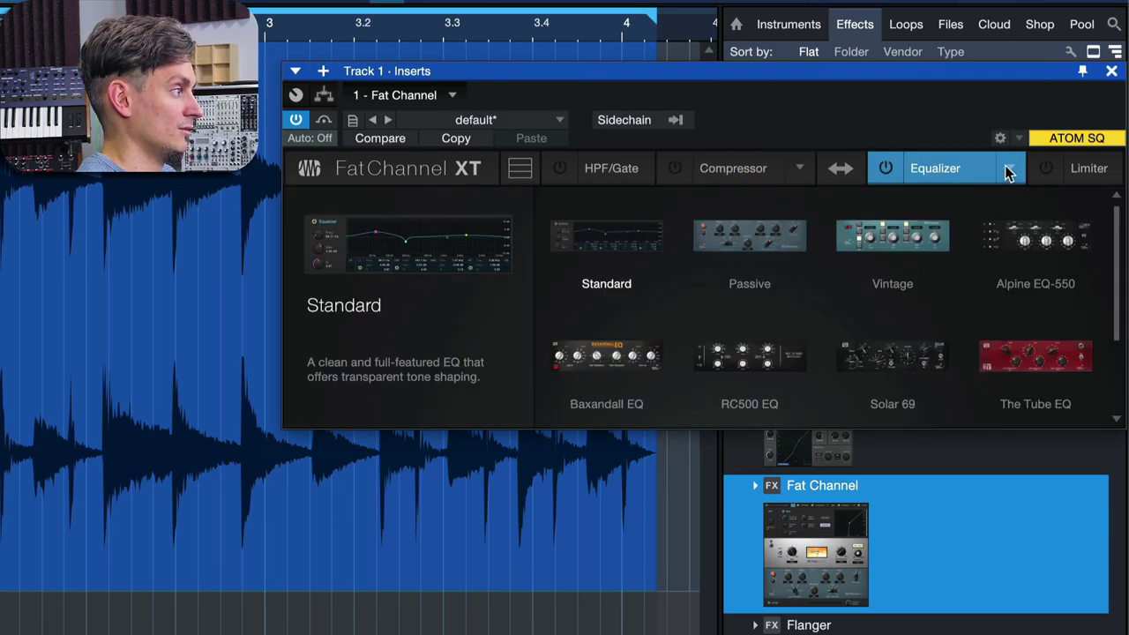
left_click(1010, 172)
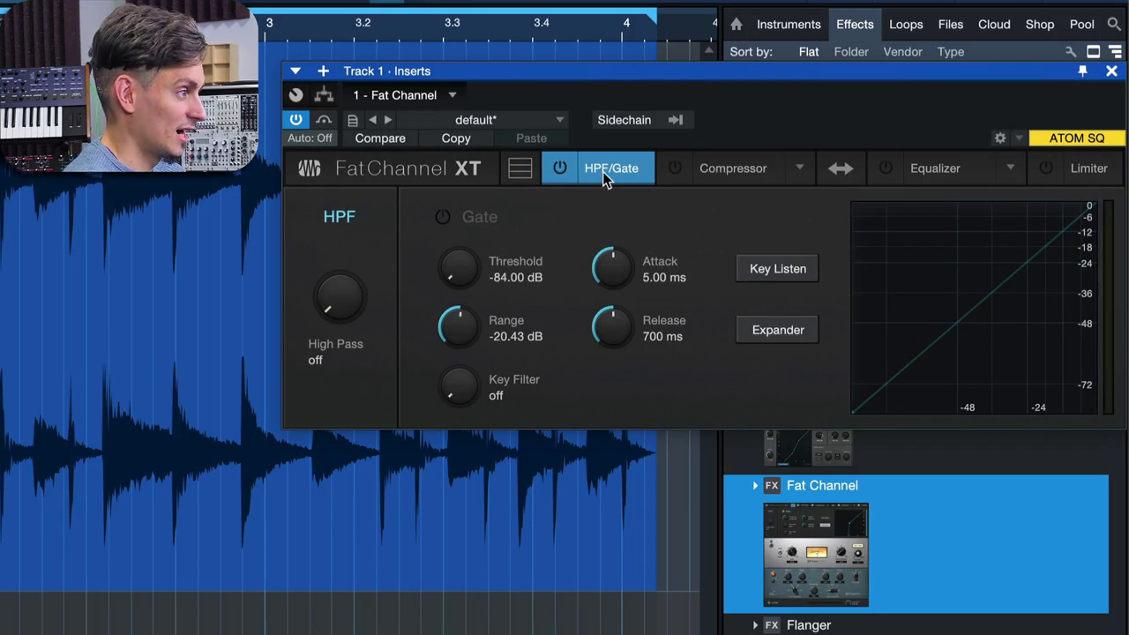
Go through the HPF/Gate, Compressor, Equalizer and Limiter sections in signal order.
left_click(930, 169)
left_click(721, 281)
left_click(618, 166)
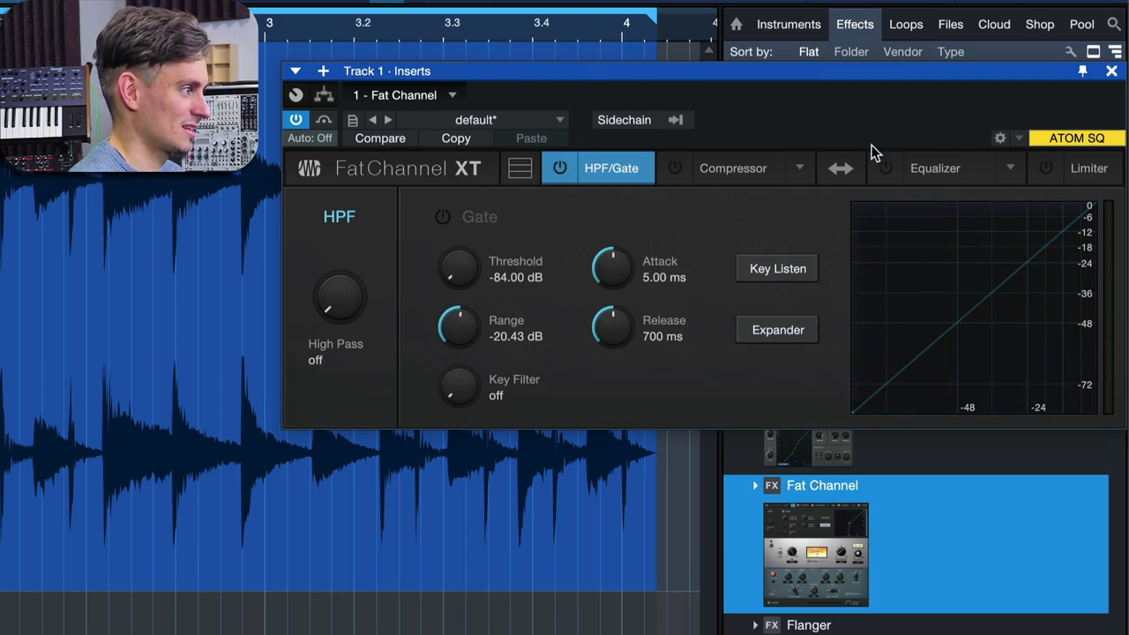
left_click(752, 166)
left_click(941, 167)
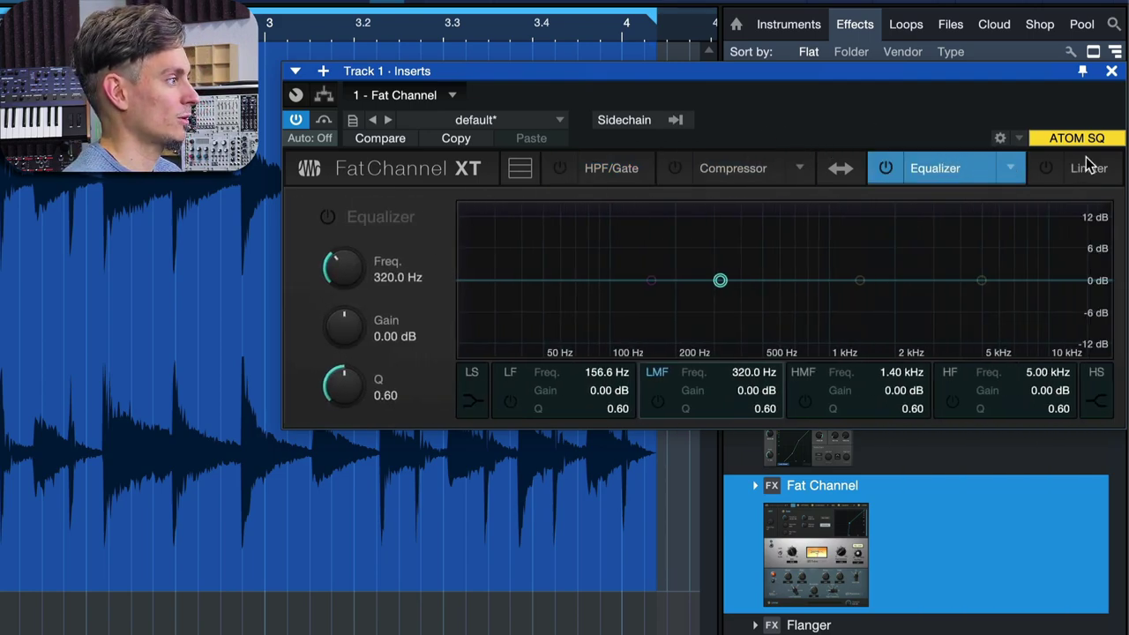
left_click(1087, 166)
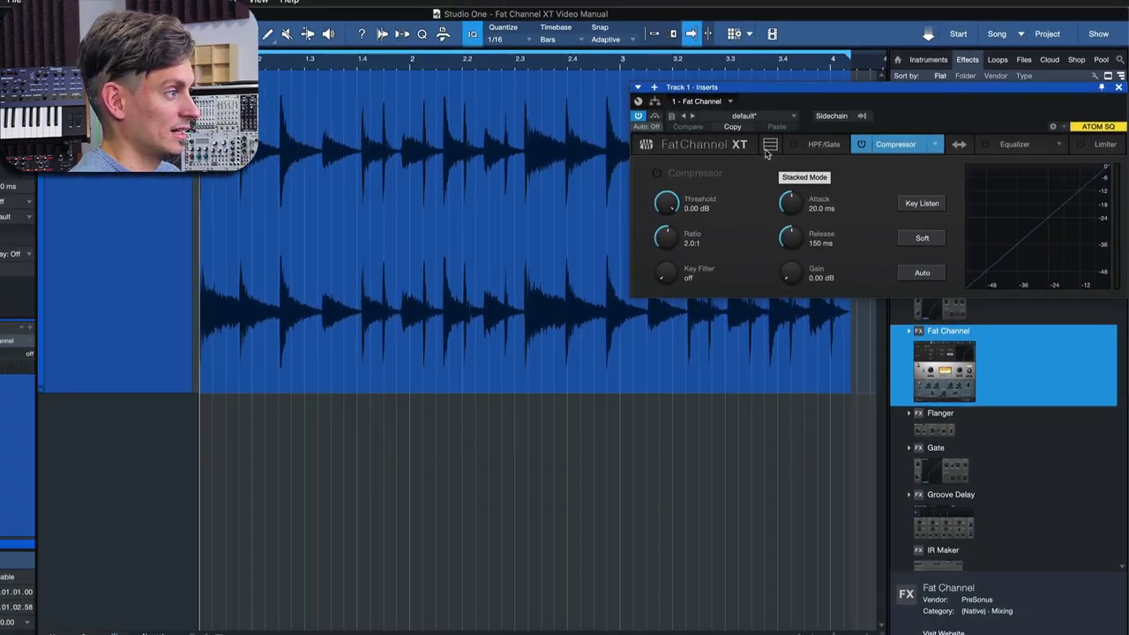
Show all sections together in Stacked Mode, and return to the single-section view at the Compressor.
left_click(517, 172)
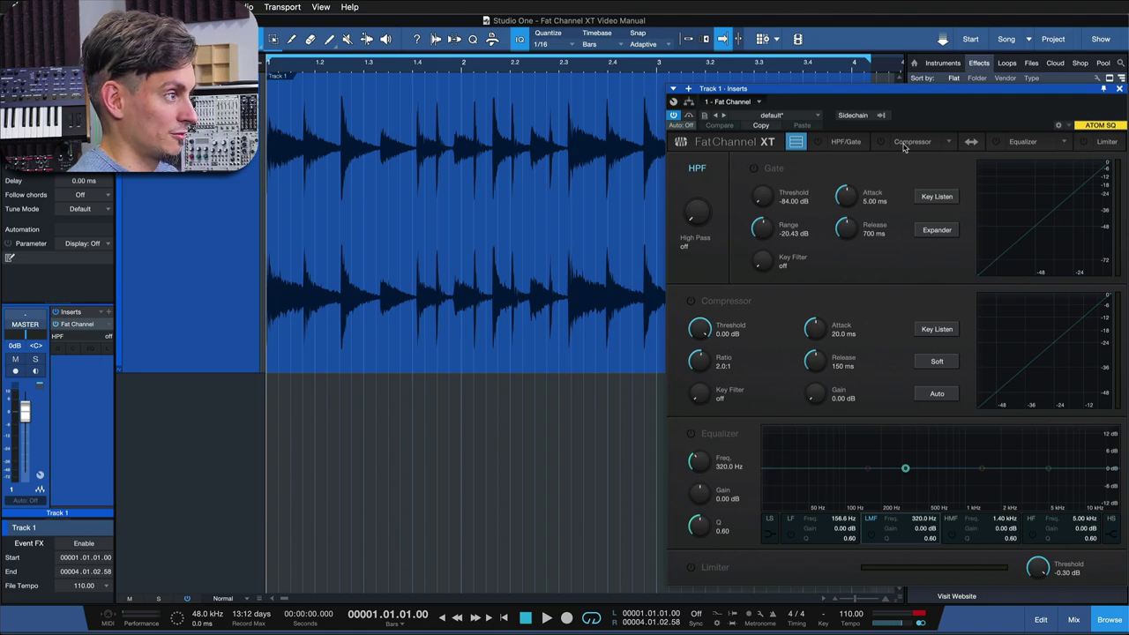
left_click(799, 147)
left_click(845, 142)
left_click(918, 142)
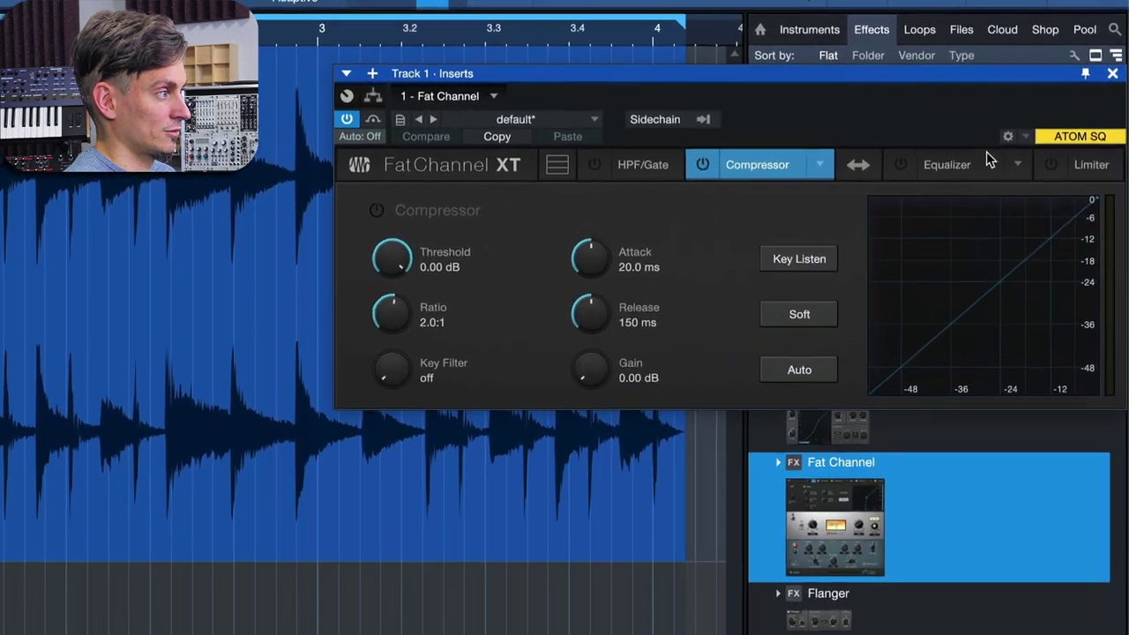
View the Equalizer and Limiter sections and open the selection of compressor models.
left_click(988, 160)
left_click(1091, 164)
left_click(946, 165)
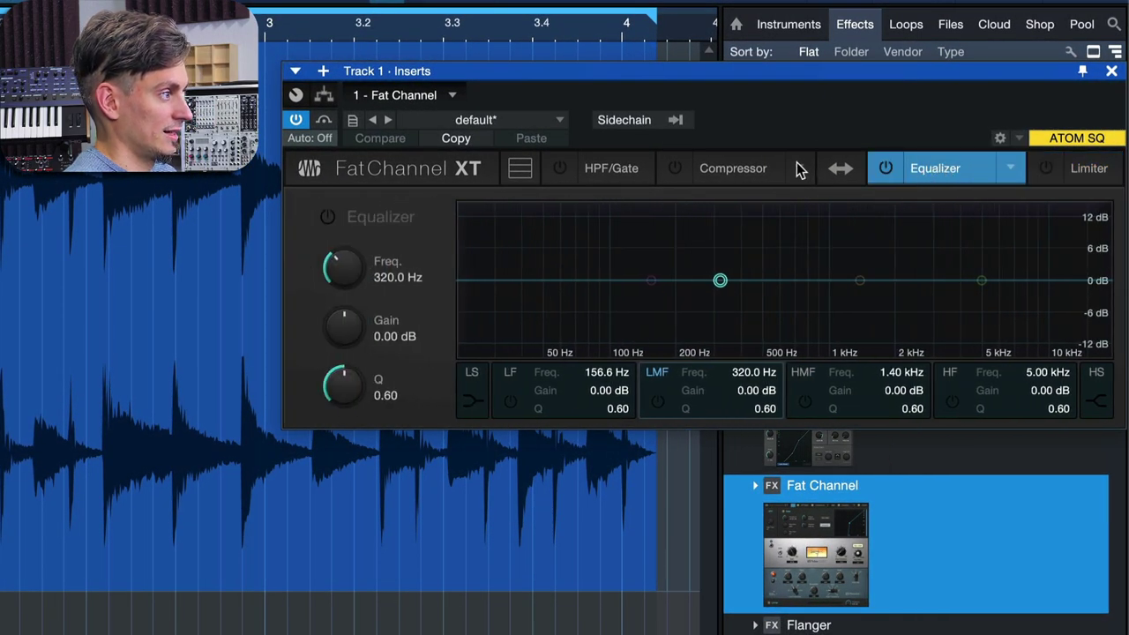
left_click(798, 168)
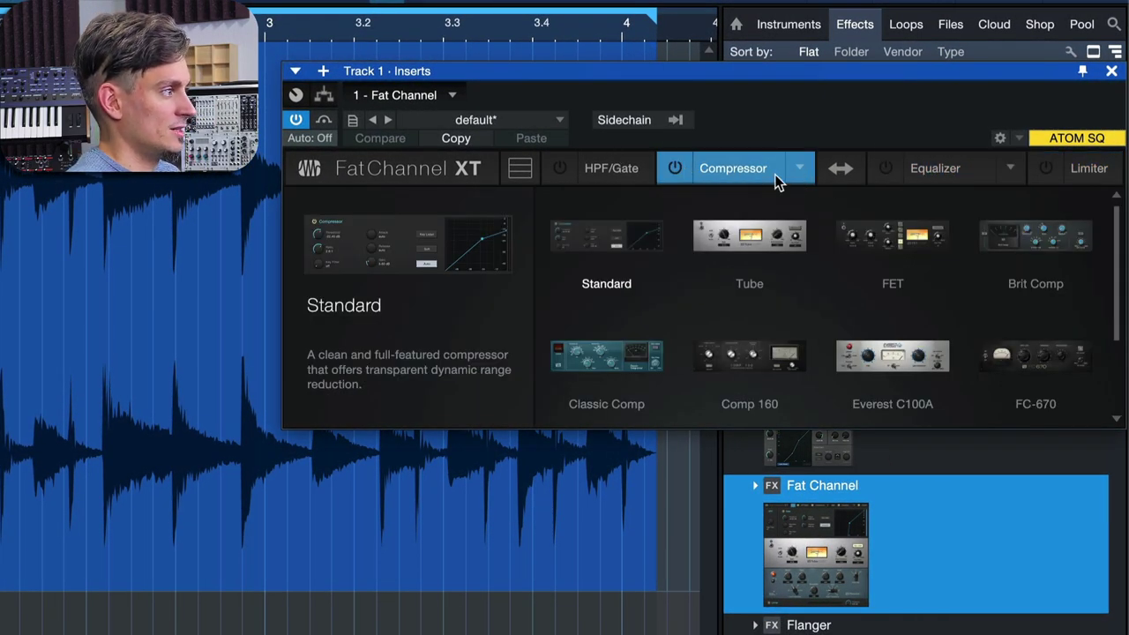
Try placing the Equalizer before the Compressor in the signal chain, and restore the original order.
left_click(839, 169)
left_click(839, 169)
left_click(683, 173)
left_click(683, 173)
left_click(905, 168)
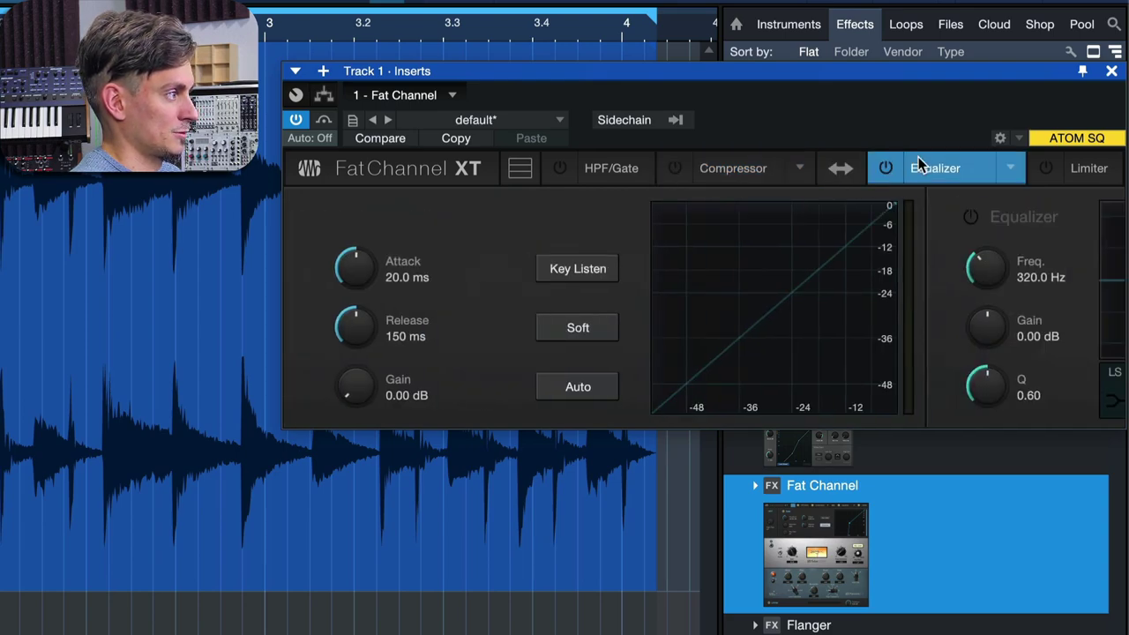
left_click(840, 169)
left_click(739, 168)
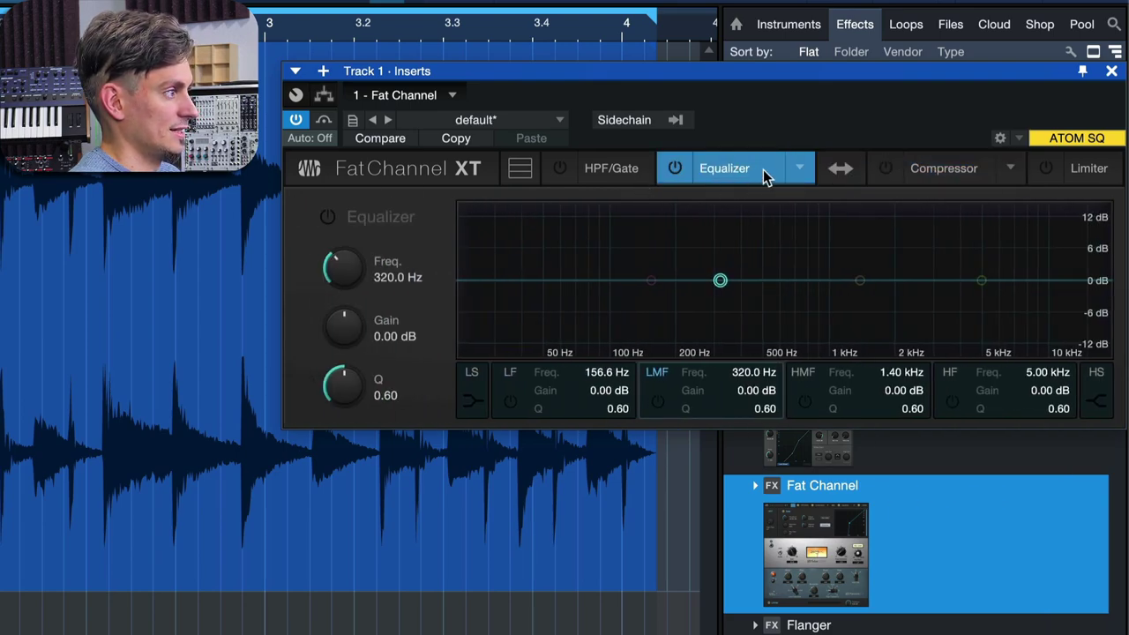
left_click(909, 167)
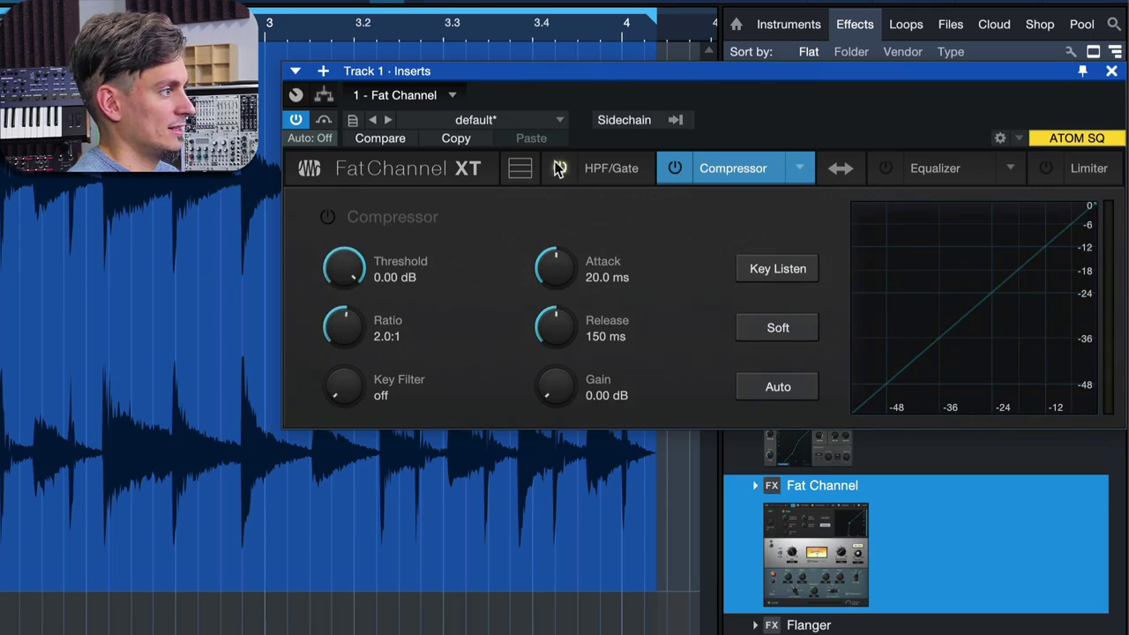
Try switching the Compressor and Limiter sections on and off individually.
left_click(666, 169)
left_click(666, 169)
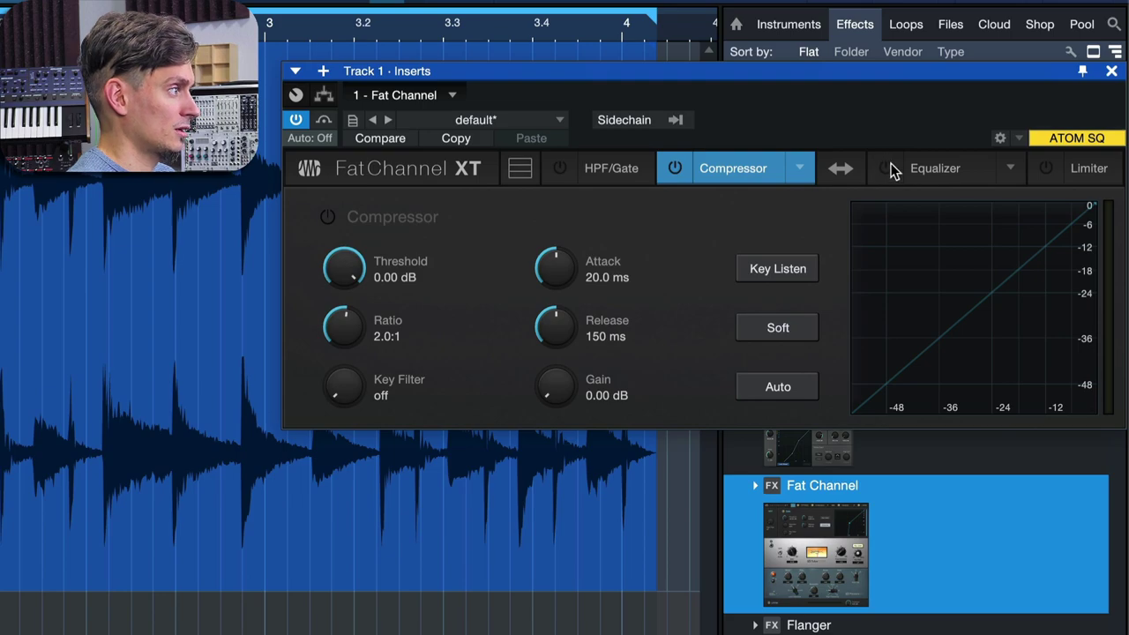
left_click(1109, 175)
left_click(1045, 168)
left_click(1046, 168)
left_click(962, 159)
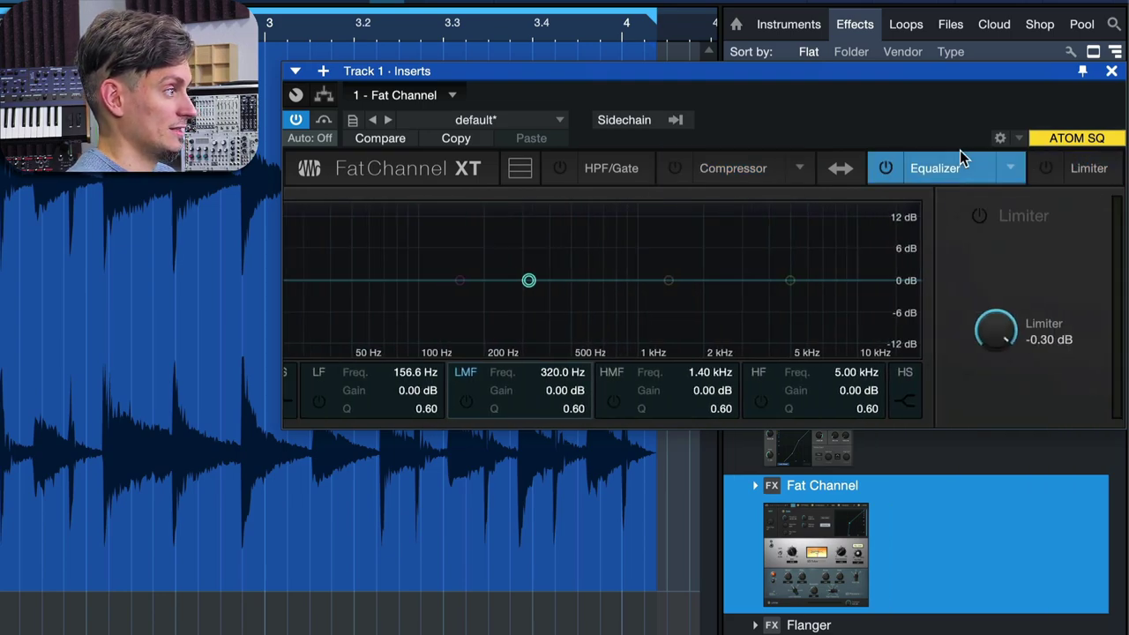
Open the HPF/Gate section and try switching its gate on and off.
left_click(591, 169)
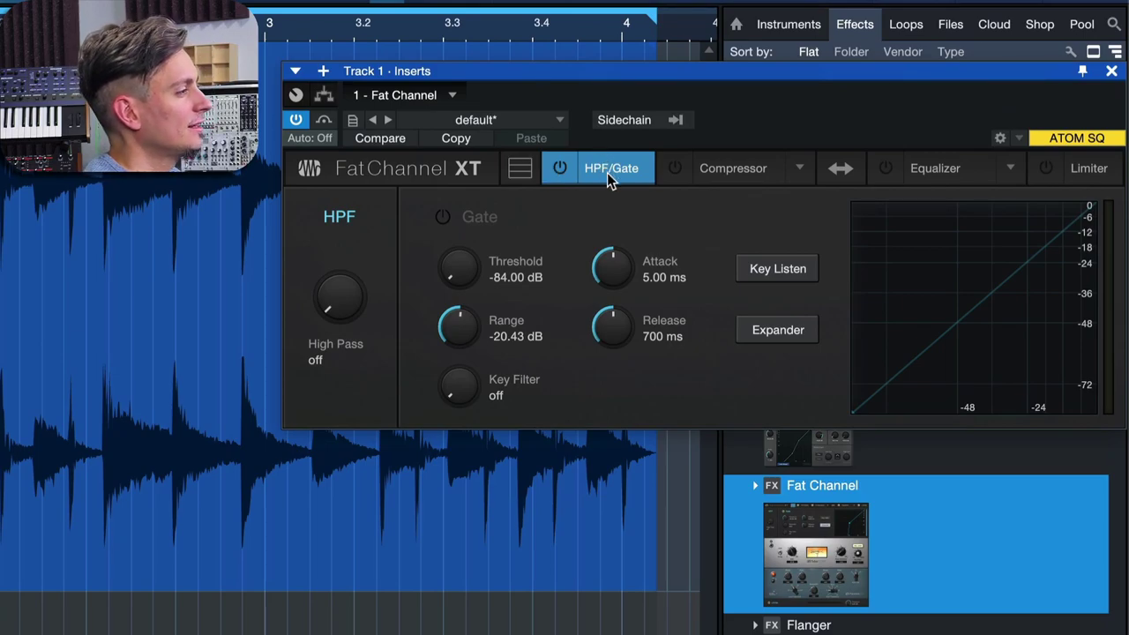
left_click(561, 169)
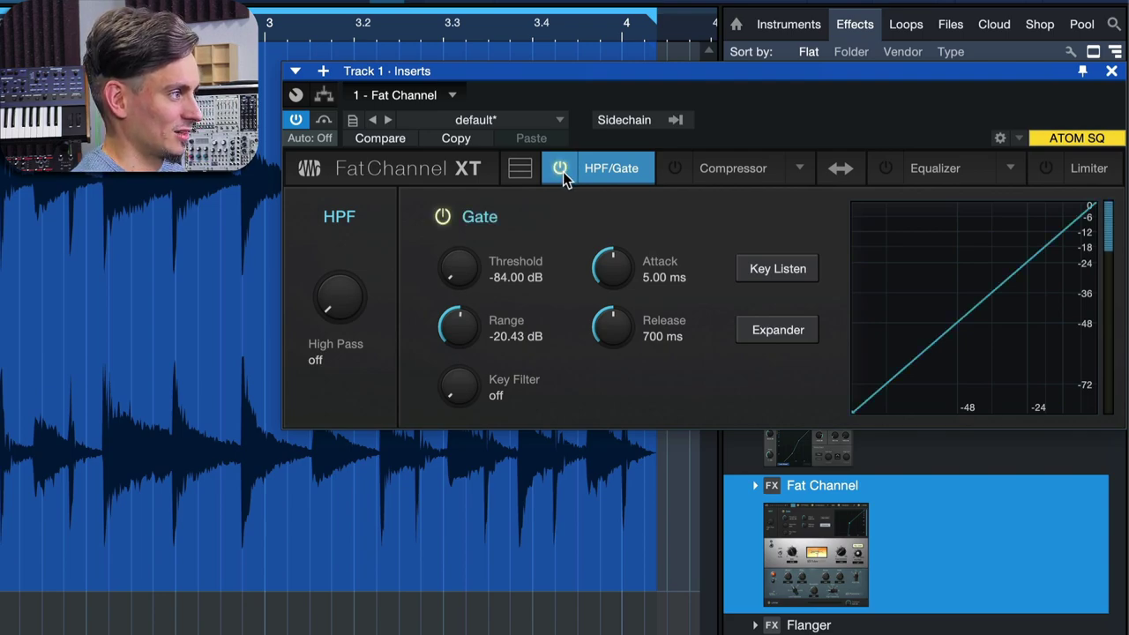
left_click(561, 170)
left_click(561, 169)
left_click(561, 169)
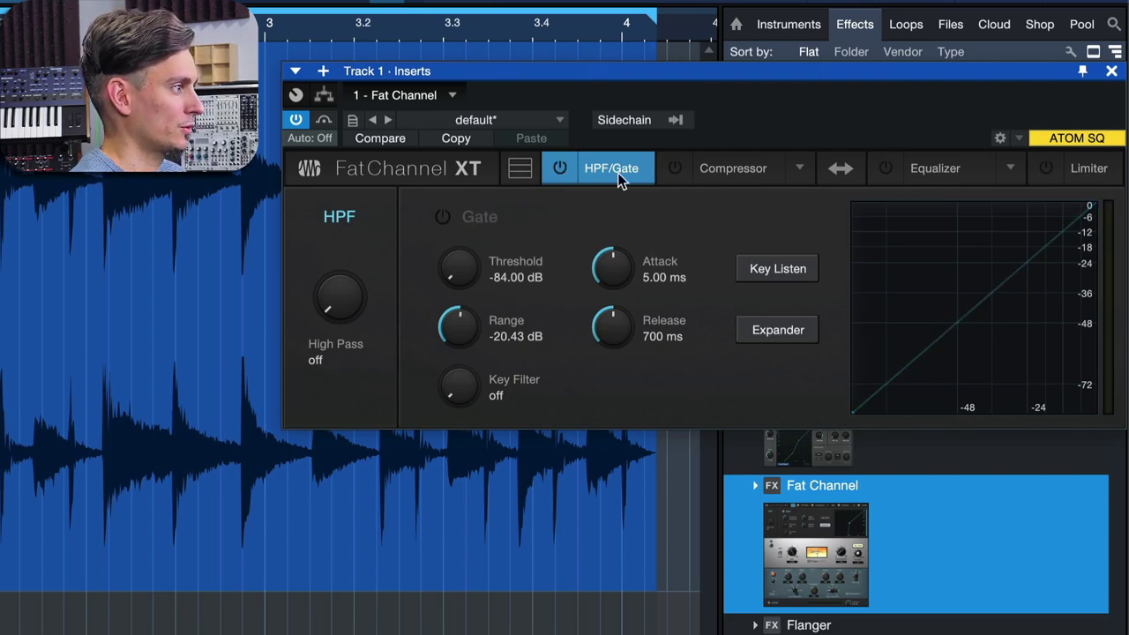
Try out the High Pass filter control and leave it at off.
left_click_drag(338, 298, 338, 383)
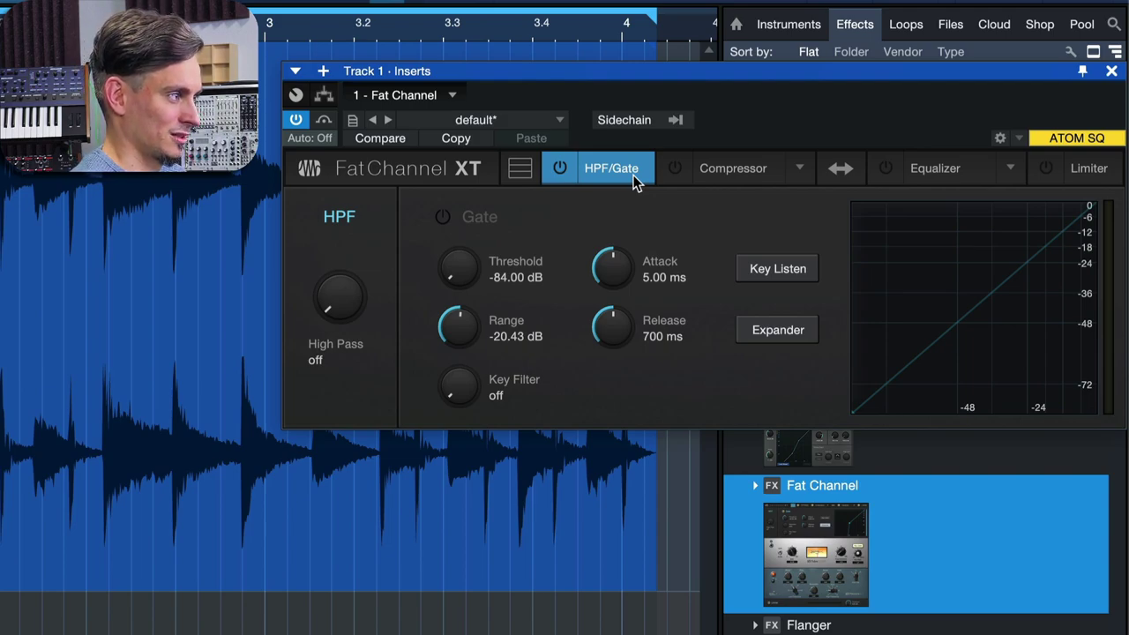
left_click_drag(353, 296, 311, 298)
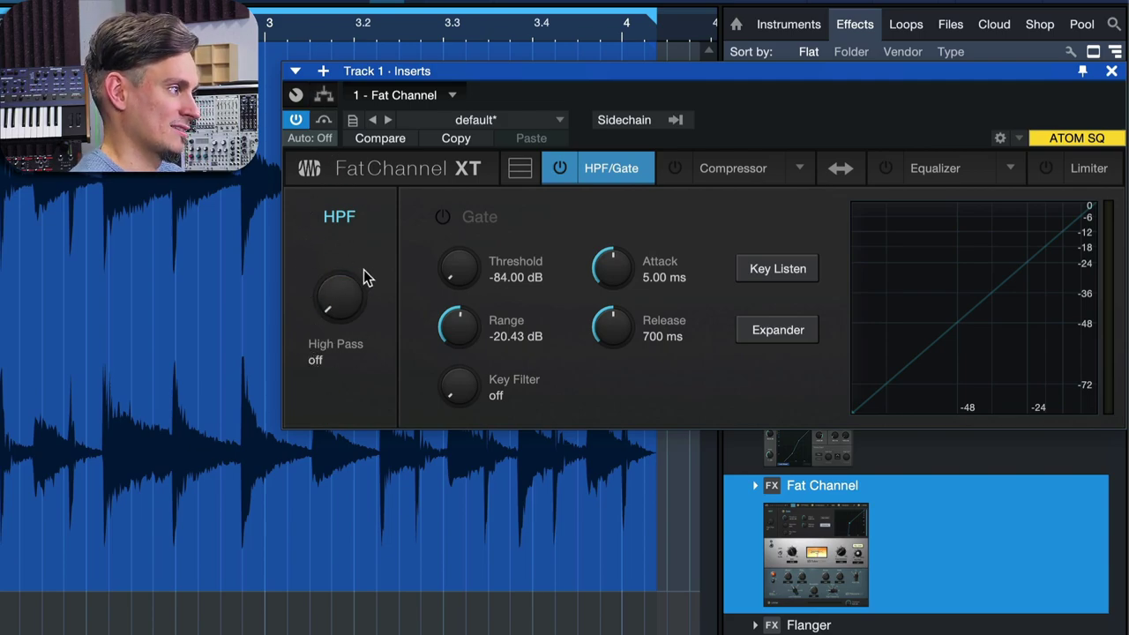
Switch on the gate and set its threshold to -22.68 dB.
left_click(444, 217)
left_click(444, 217)
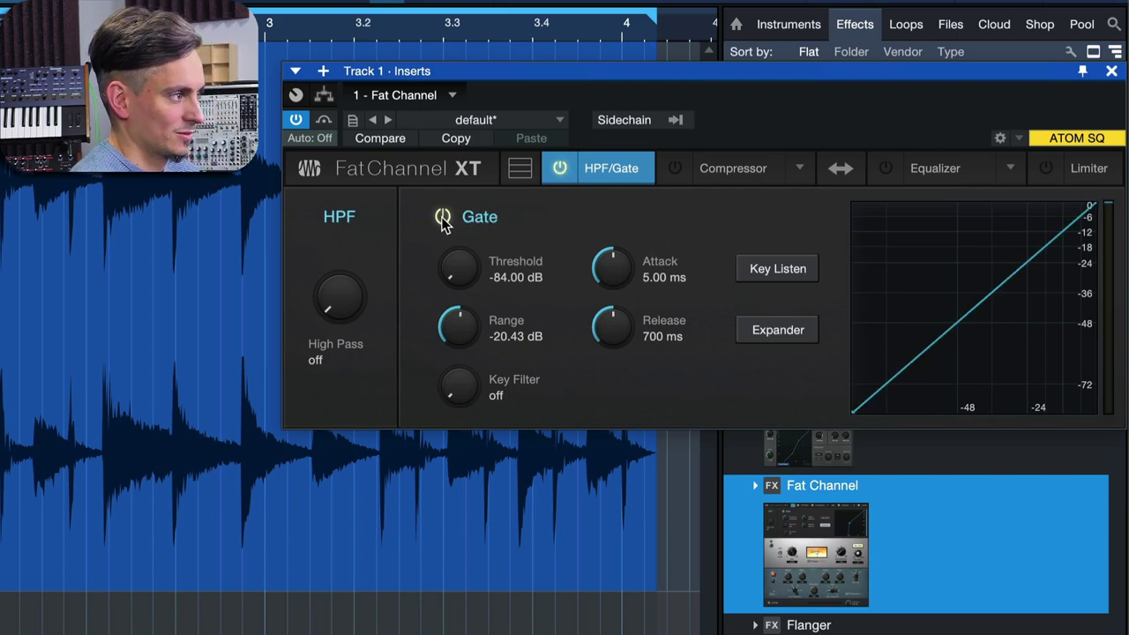
left_click(444, 217)
left_click_drag(464, 270, 472, 342)
mouse_move(452, 267)
left_mouse_down()
mouse_move(459, 145)
mouse_move(457, 286)
mouse_move(461, 244)
mouse_move(468, 263)
left_mouse_up()
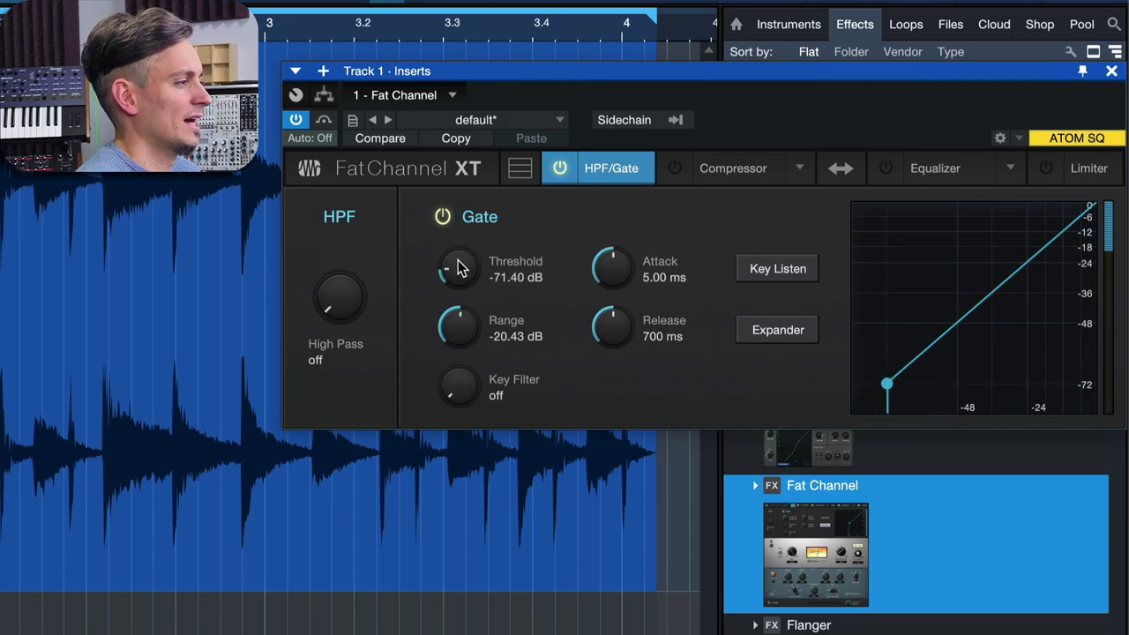
left_click_drag(451, 251, 450, 323)
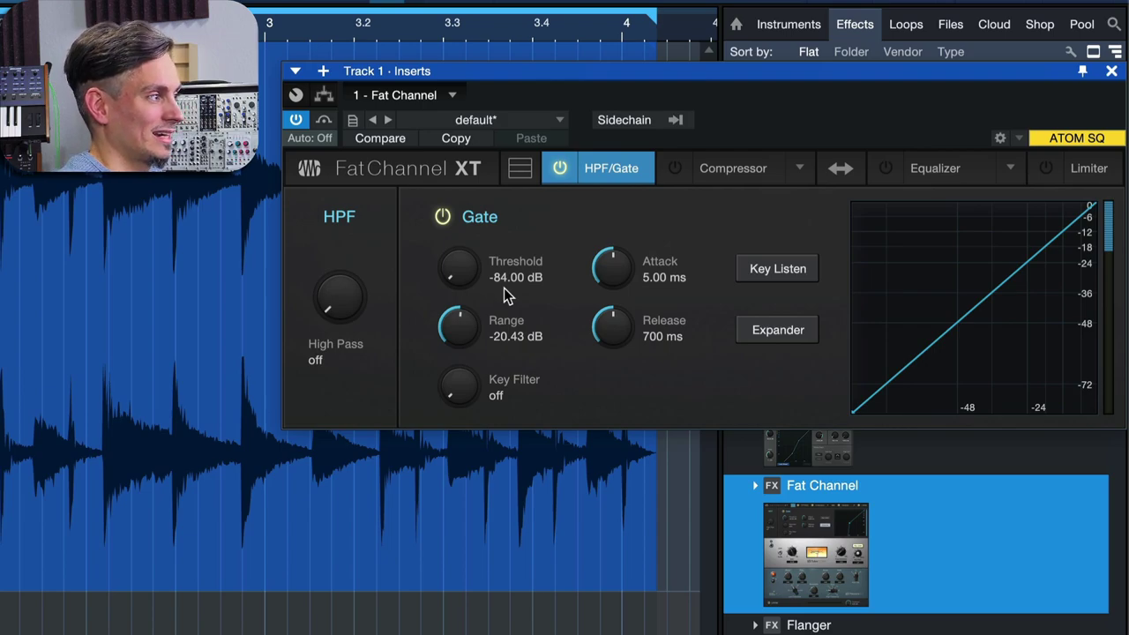
left_click_drag(482, 271, 468, 105)
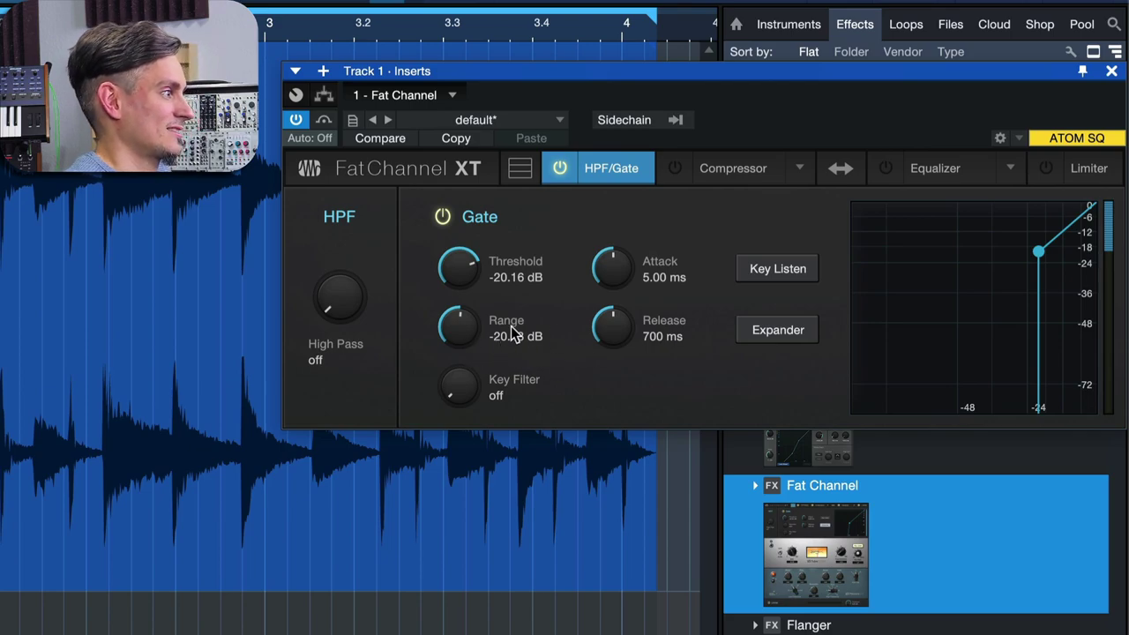
left_click_drag(468, 269, 469, 264)
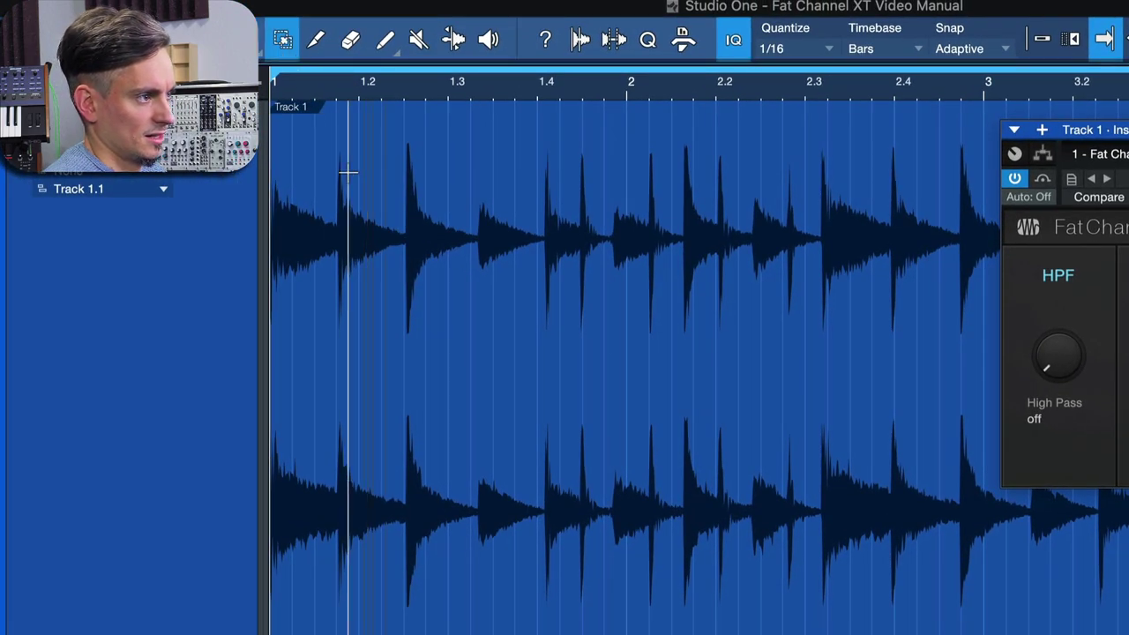
Mark the quiet decay portions between the first drum hits in Track 1's waveform.
left_click_drag(358, 173, 406, 187)
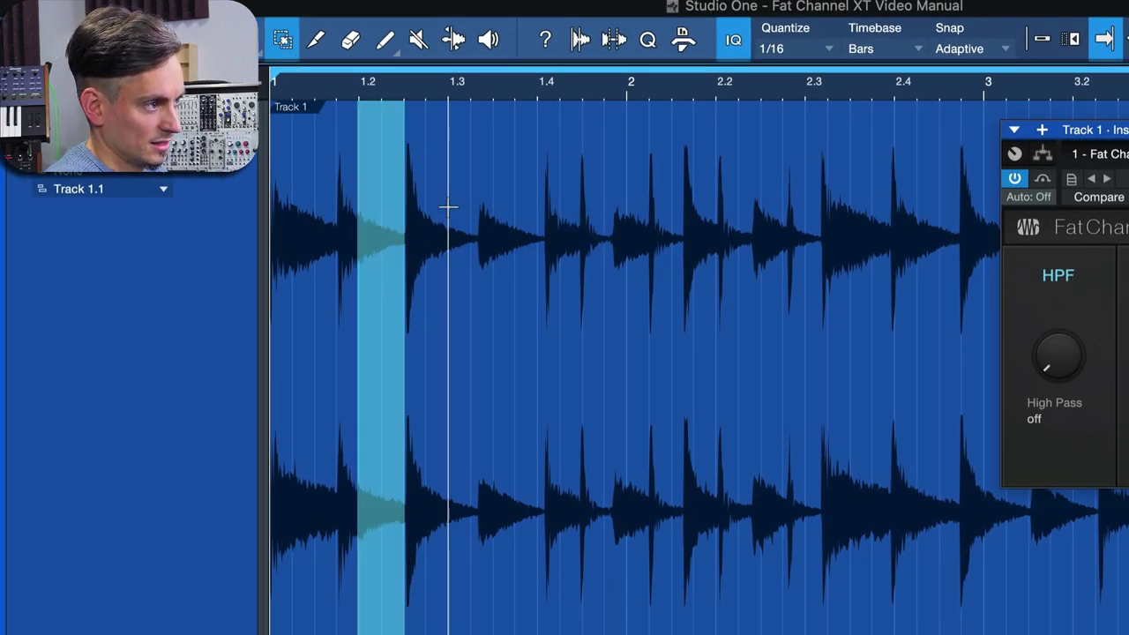
right_click(433, 202)
key("Escape")
left_click_drag(440, 198, 473, 202)
left_click_drag(356, 197, 409, 219)
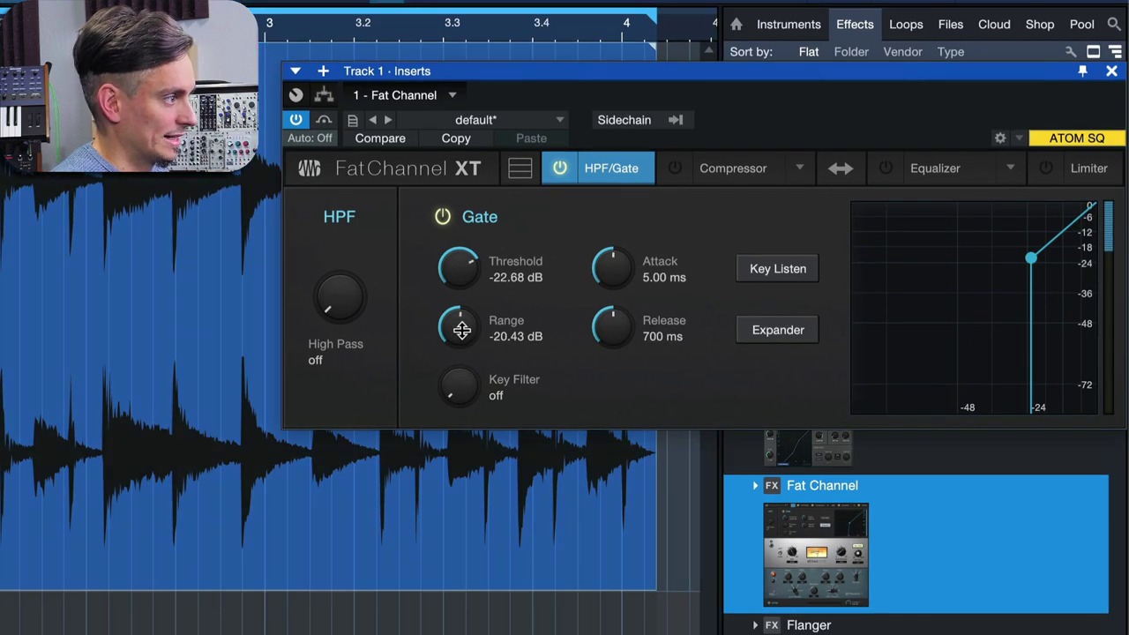
Try the gate's Range at -84.00 dB, -15.26 dB and -12.69 dB, and lower the gate's threshold to -84.00 dB.
left_click_drag(462, 329, 485, 519)
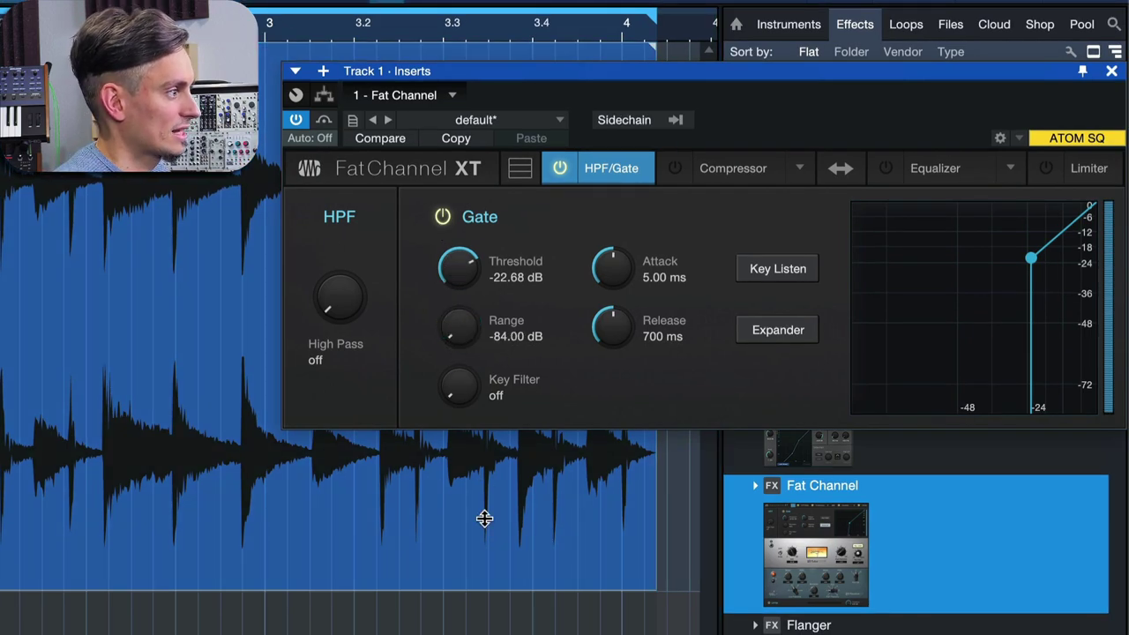
left_click_drag(473, 454, 426, 280)
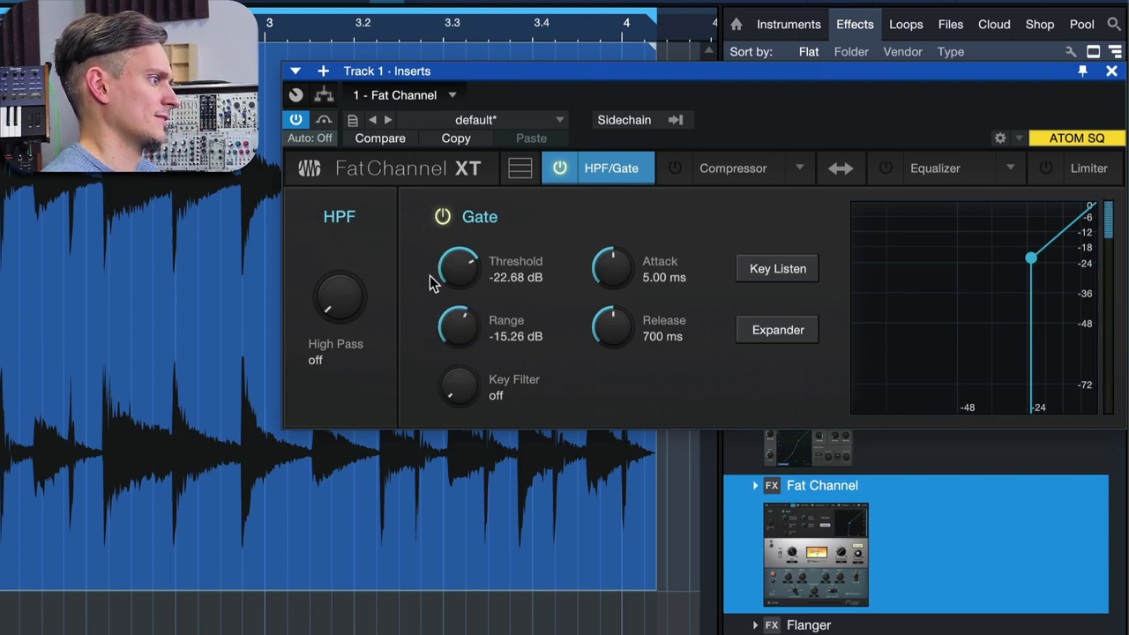
mouse_move(467, 314)
left_mouse_down()
mouse_move(463, 265)
mouse_move(458, 306)
left_mouse_up()
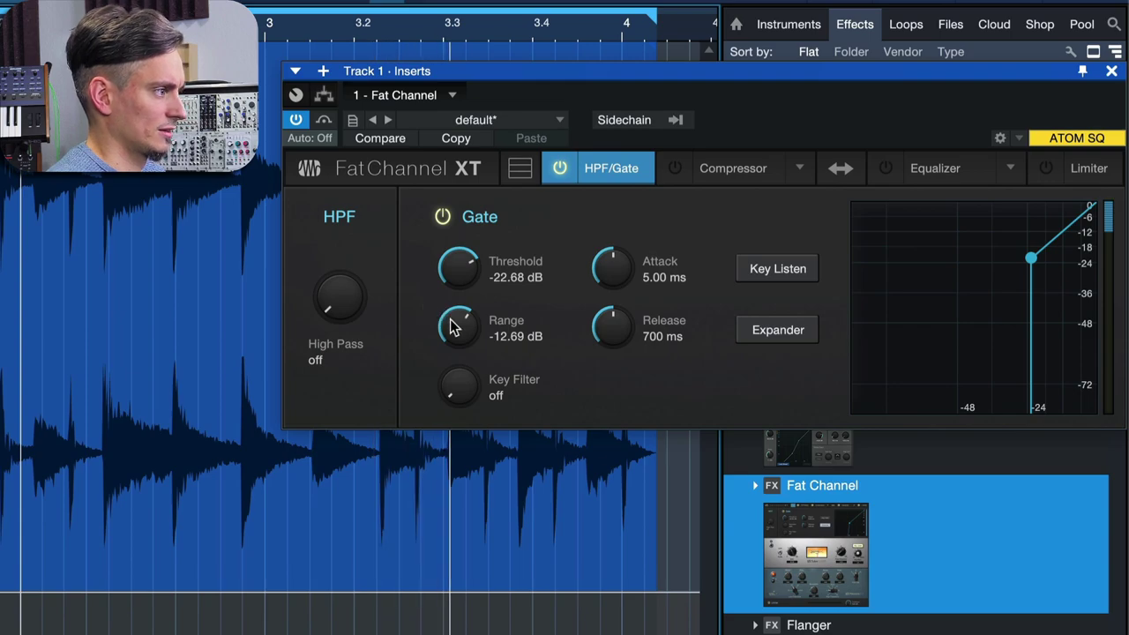
left_click_drag(452, 321, 464, 560)
left_click(248, 524)
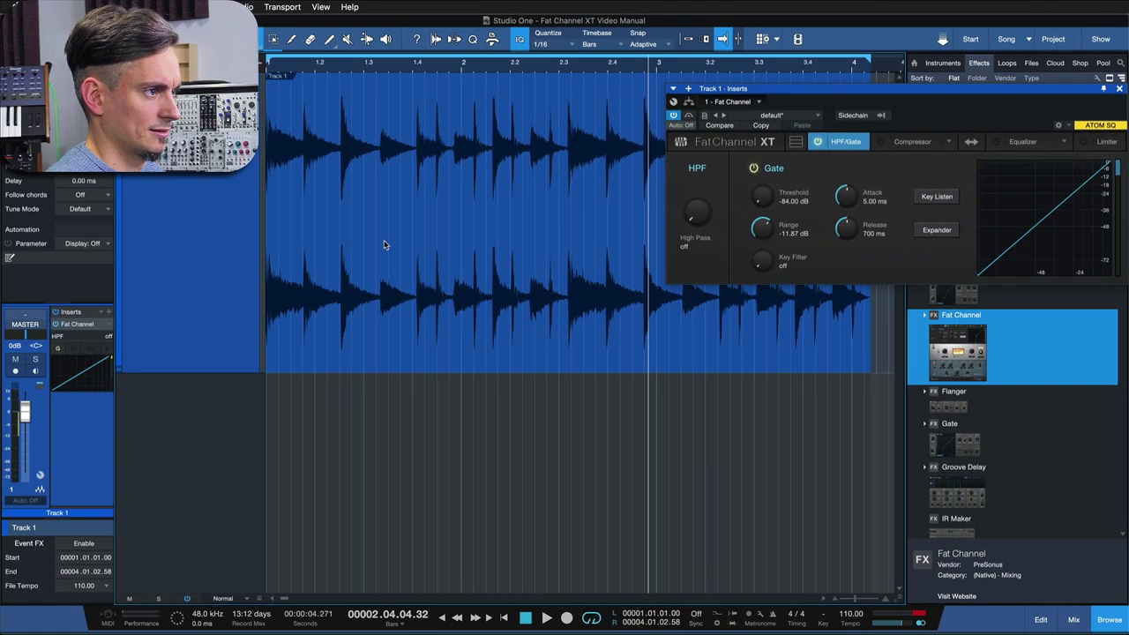
Play Track 1 while setting the gate's threshold to -11.34 dB and its range to -35.95 dB, and stop playback.
left_click(385, 245)
key("space")
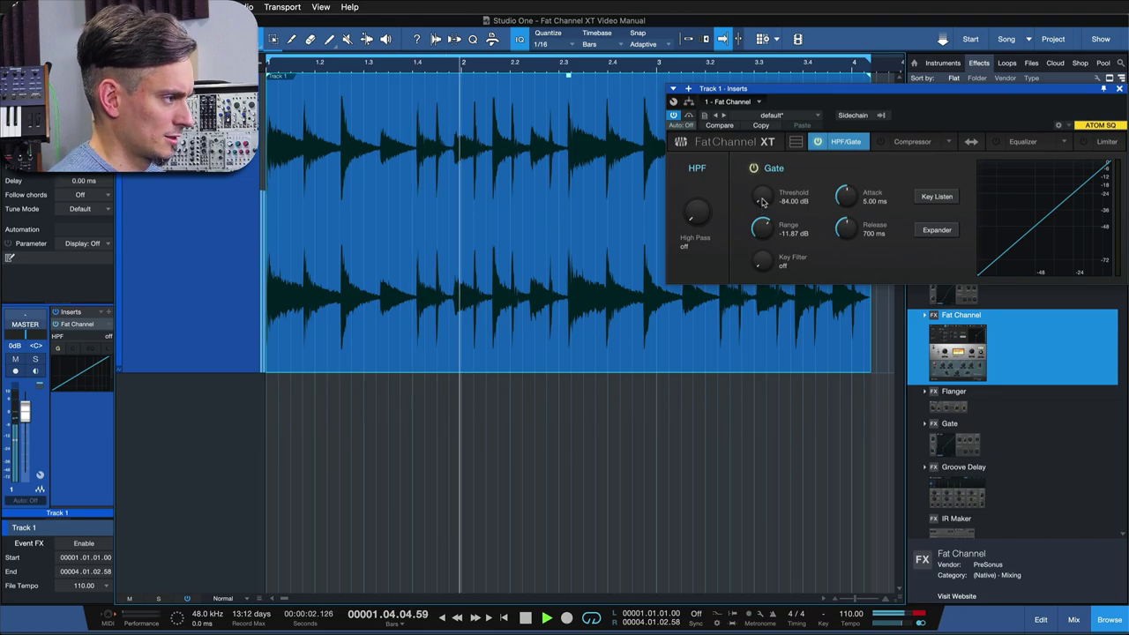
left_click_drag(763, 202, 760, 97)
left_click_drag(760, 231, 761, 203)
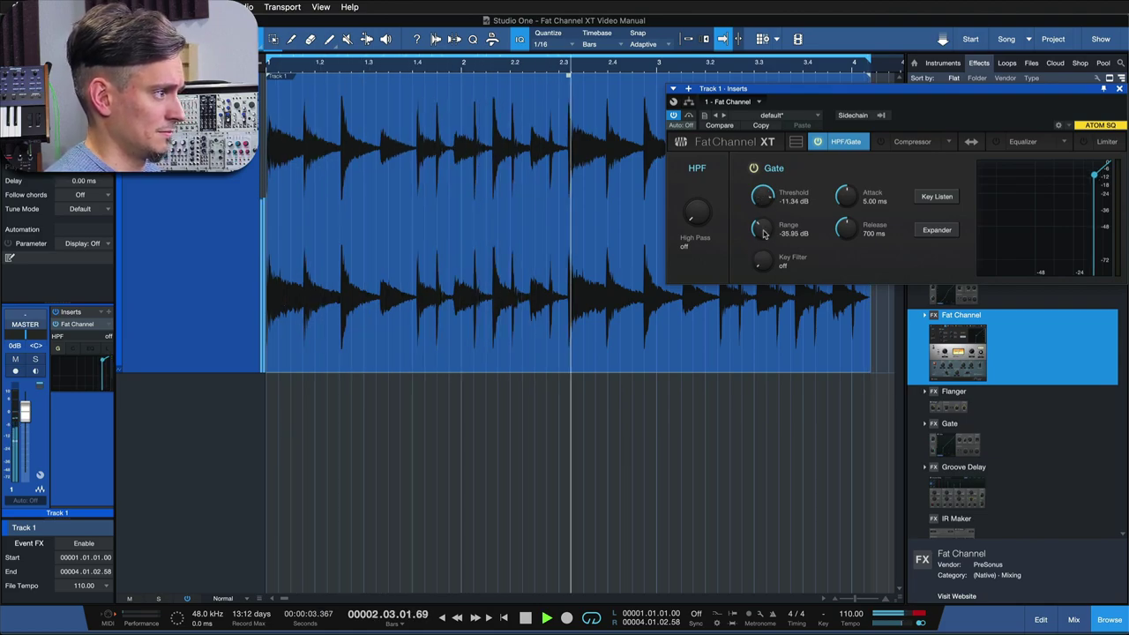
key("space")
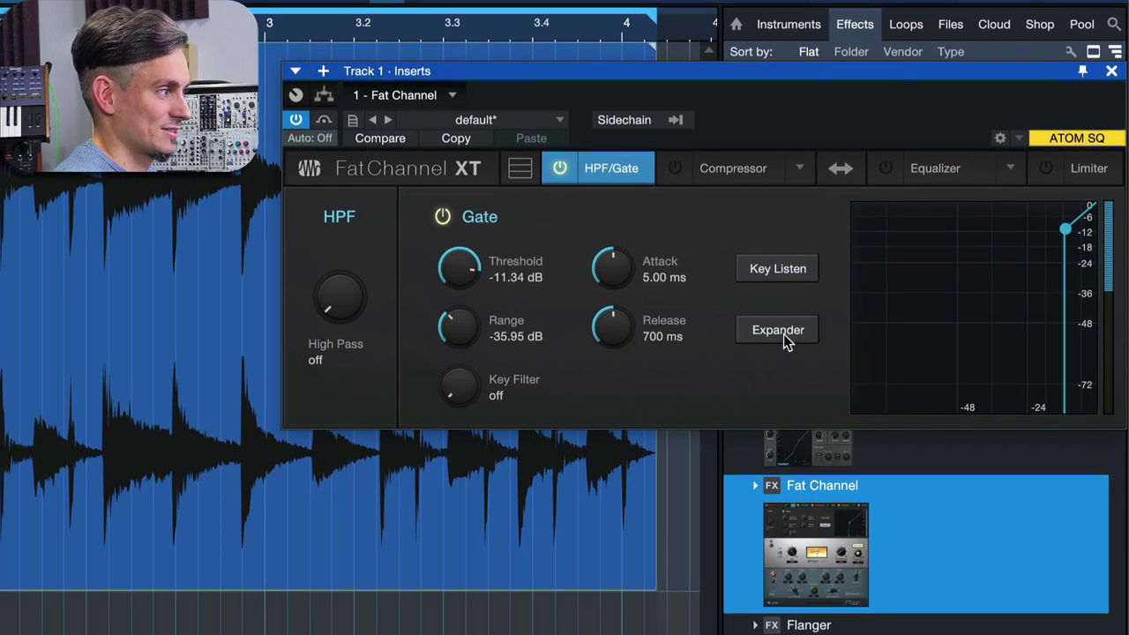
Compare the gate with Expander mode on and off, leave Expander on, and switch the gate off and on again.
left_click(784, 335)
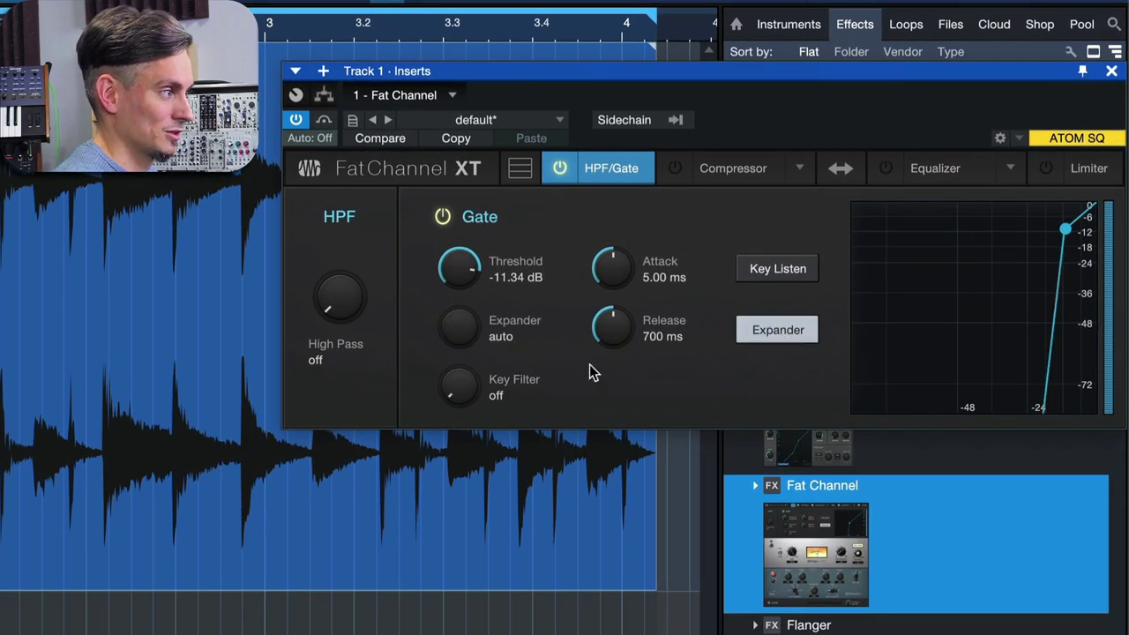
left_click(773, 341)
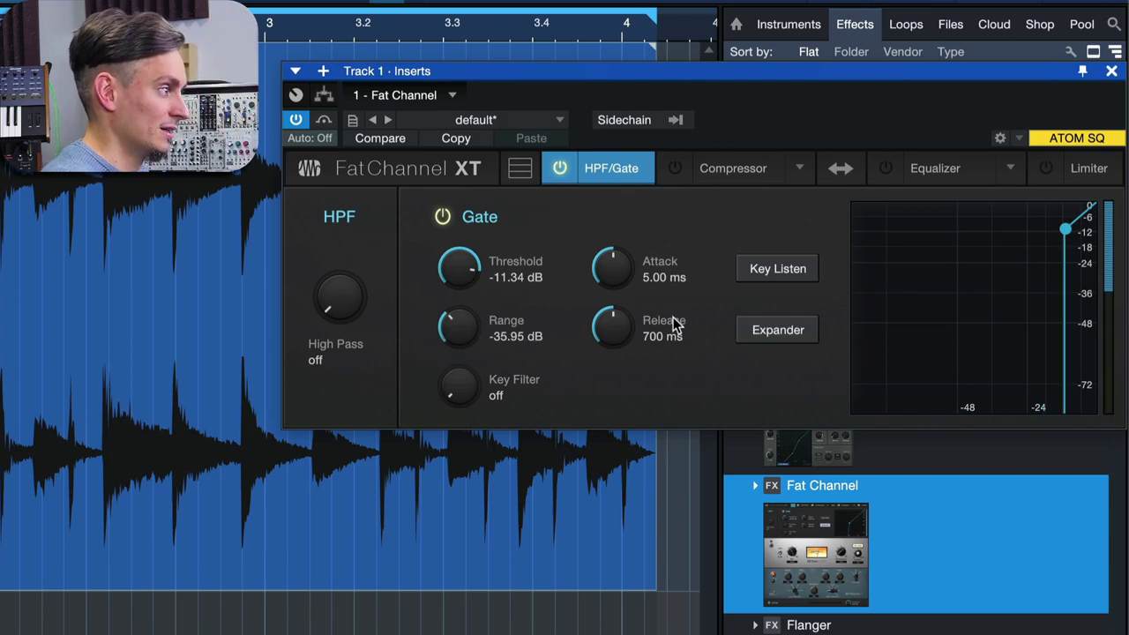
left_click(808, 341)
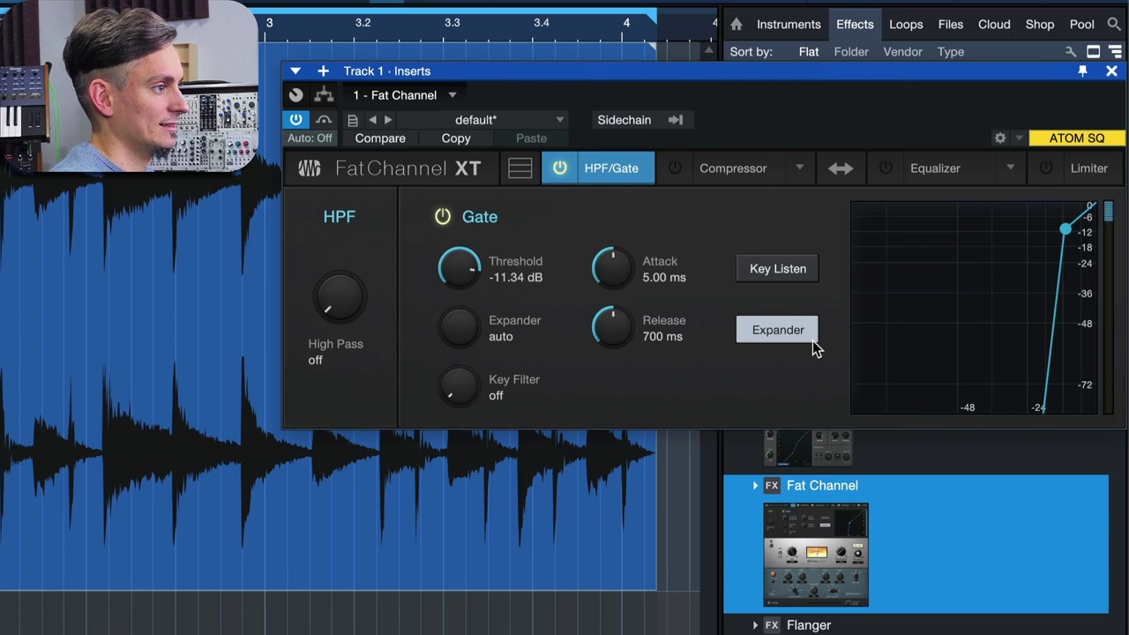
left_click(474, 220)
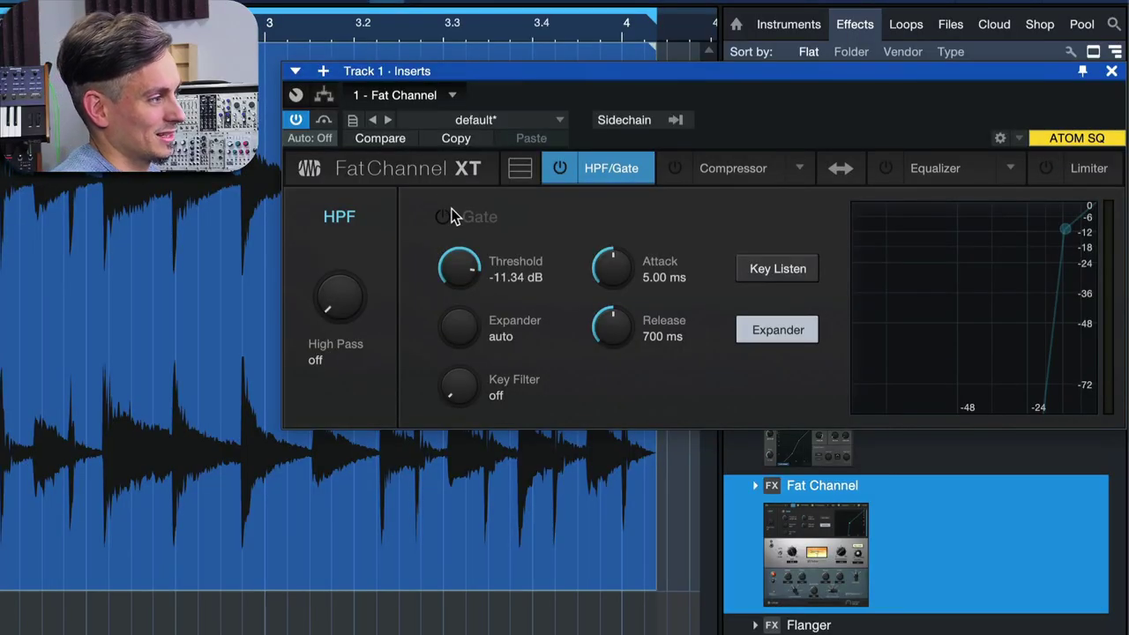
left_click(443, 216)
Set the gate's Key Filter to 592.9 Hz and try Key Listen on and off.
left_click_drag(474, 398, 473, 292)
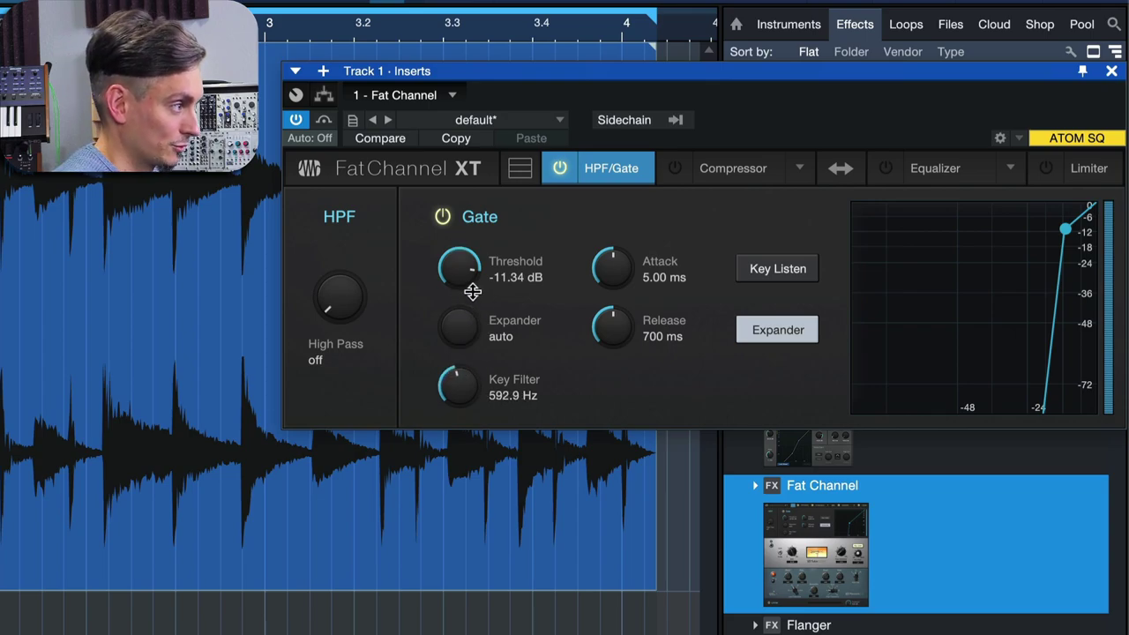
left_click(790, 277)
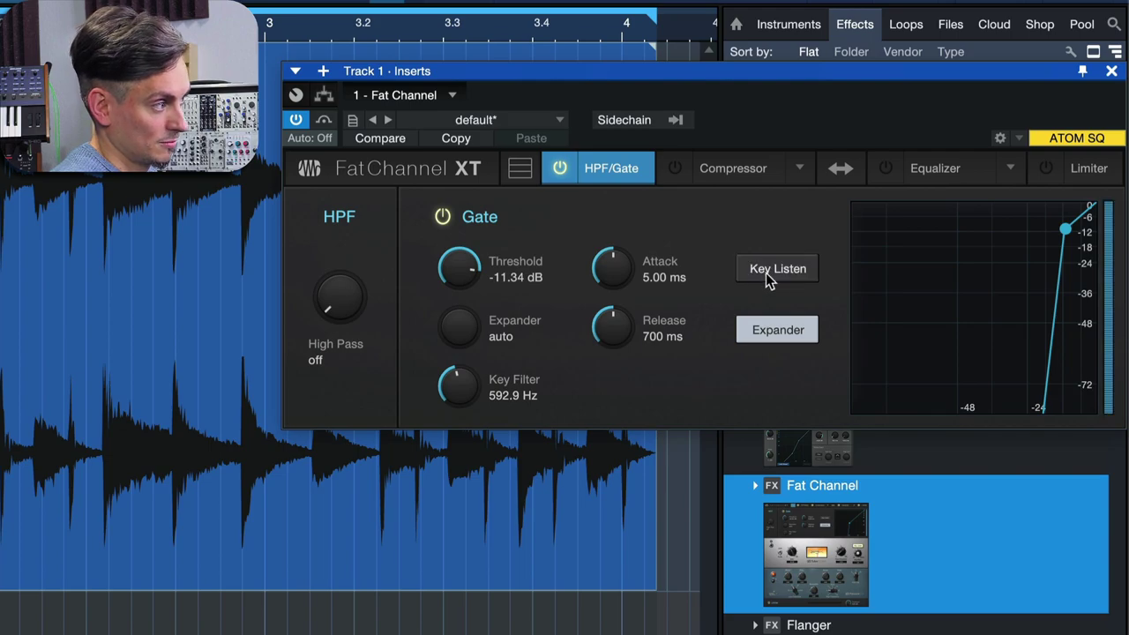
left_click(777, 272)
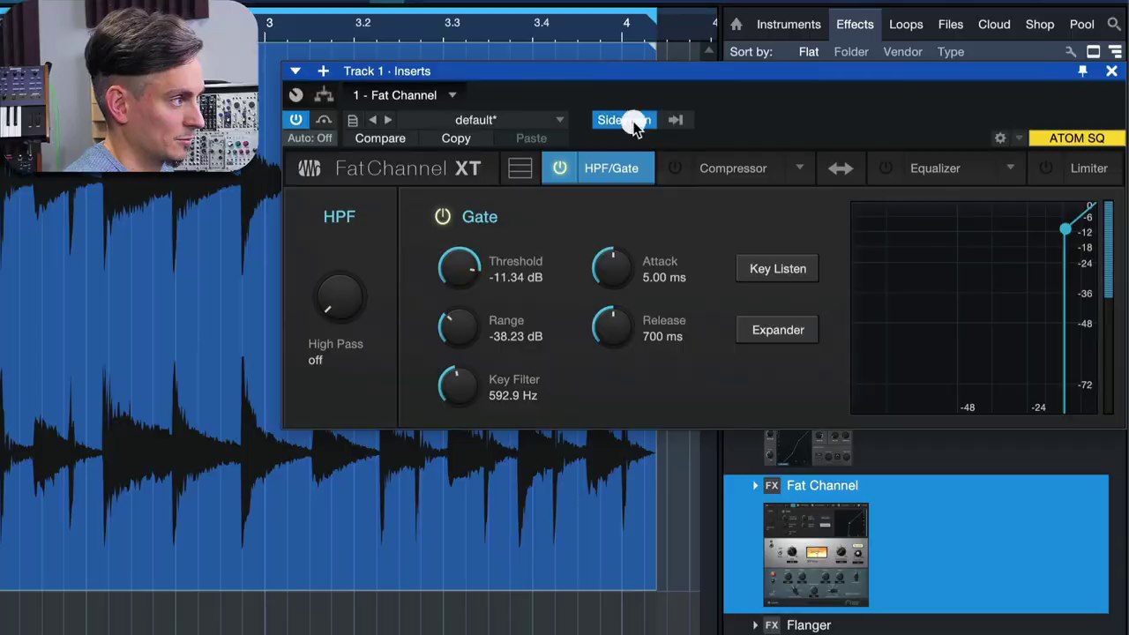
Enable the plug-in's Sidechain input and check its list of available sources.
left_click(631, 121)
left_click(673, 121)
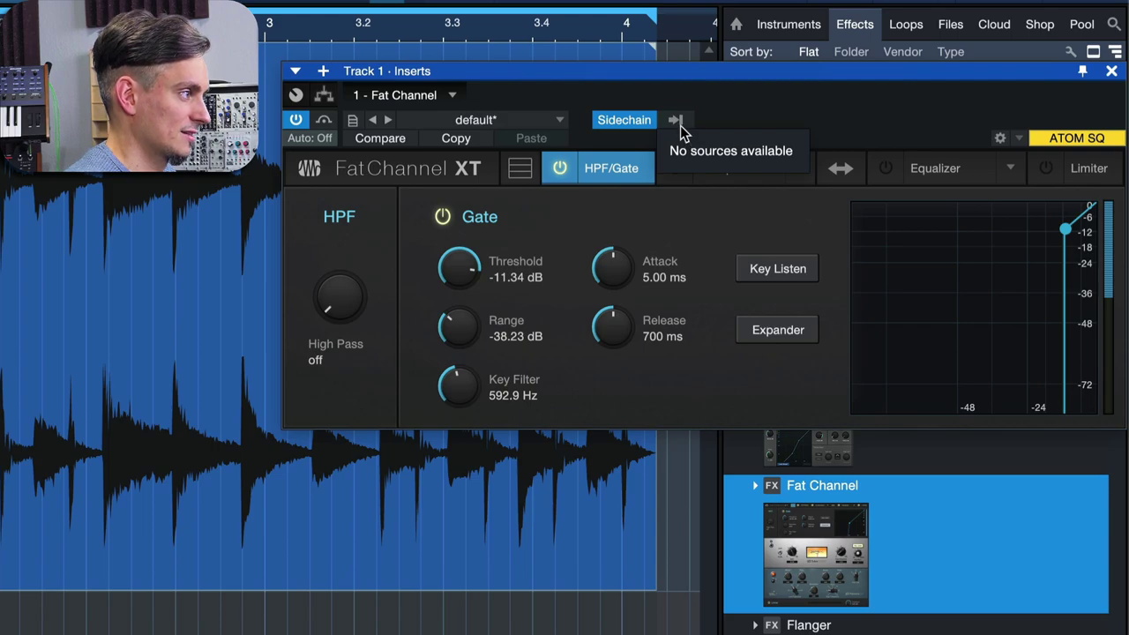
left_click(679, 128)
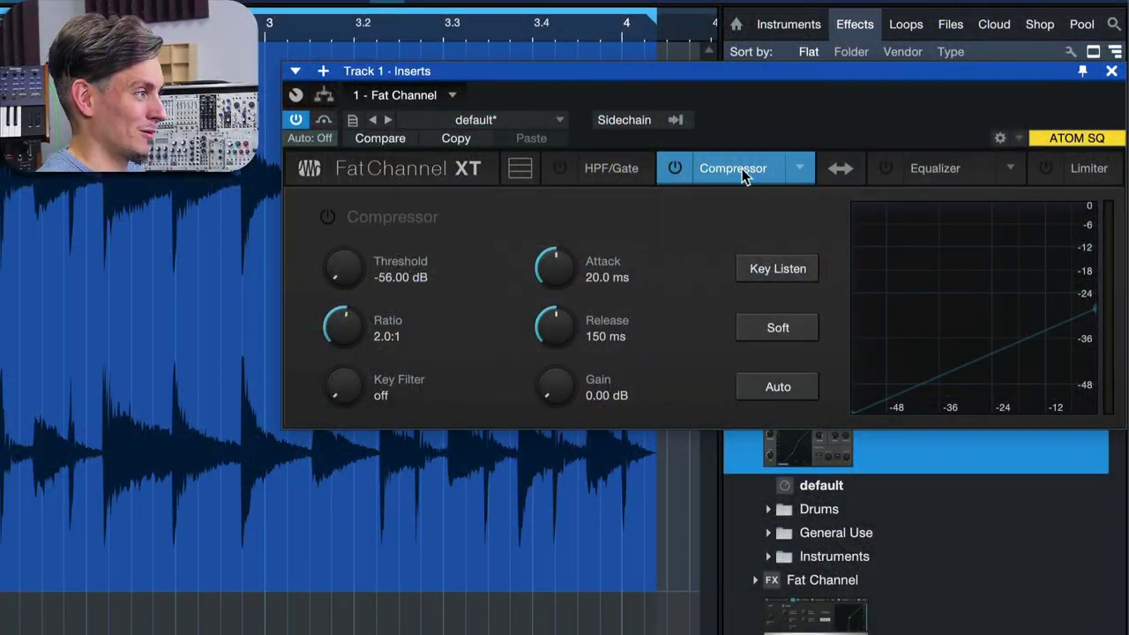
Switch on the compressor and raise its threshold to -26.60 dB.
left_click(676, 170)
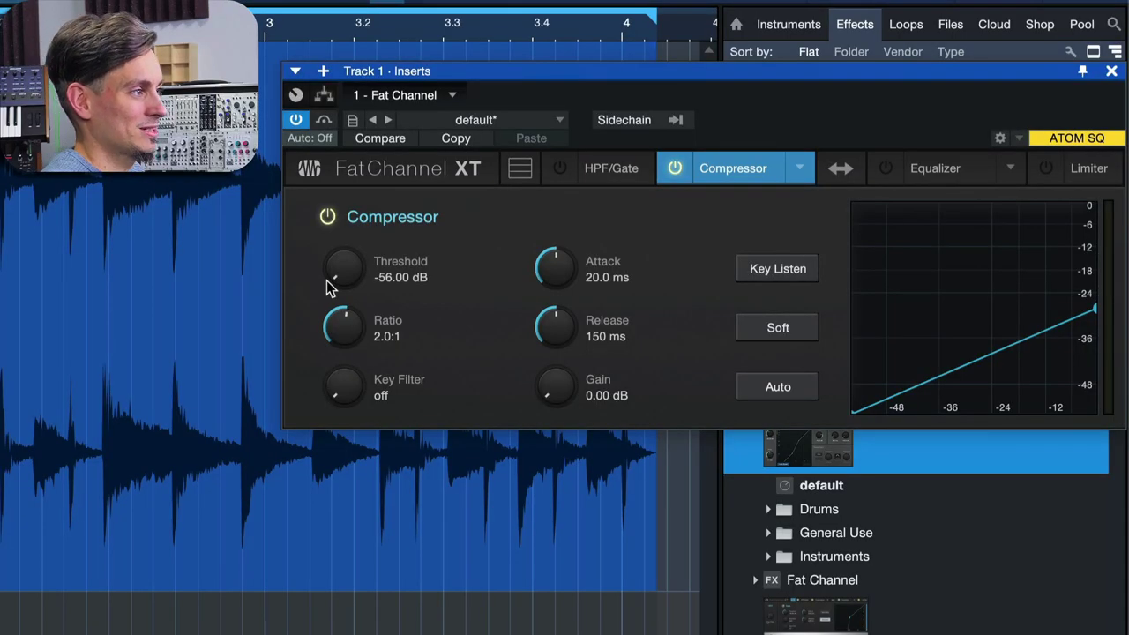
scroll(340, 277, "down", 3)
left_click_drag(356, 266, 336, 270)
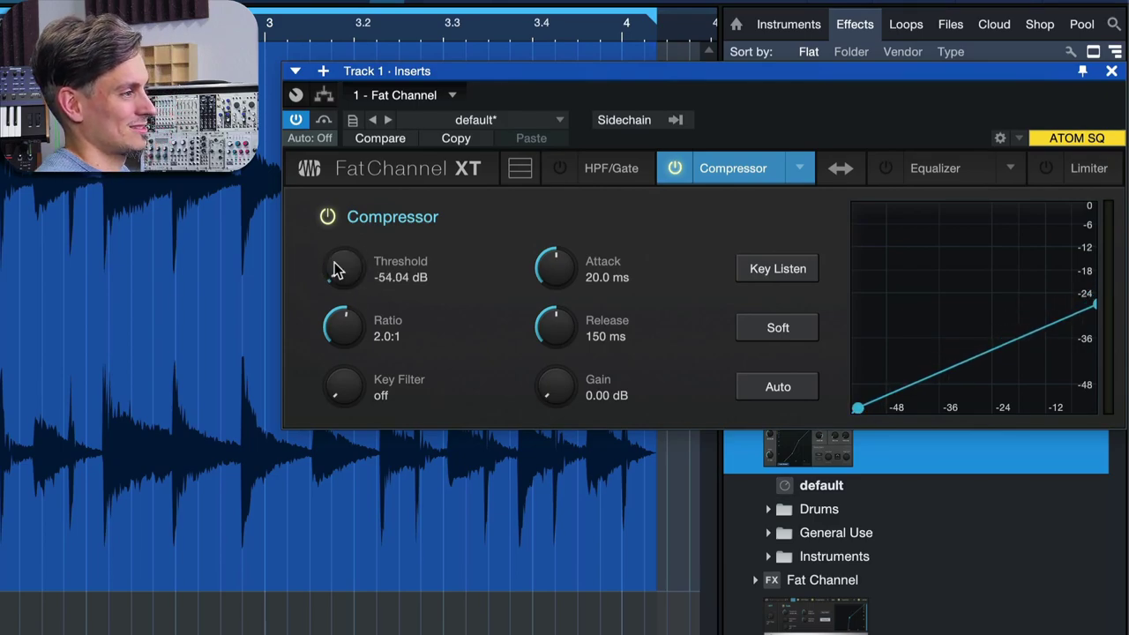
left_click_drag(340, 252, 347, 177)
left_click_drag(358, 270, 357, 263)
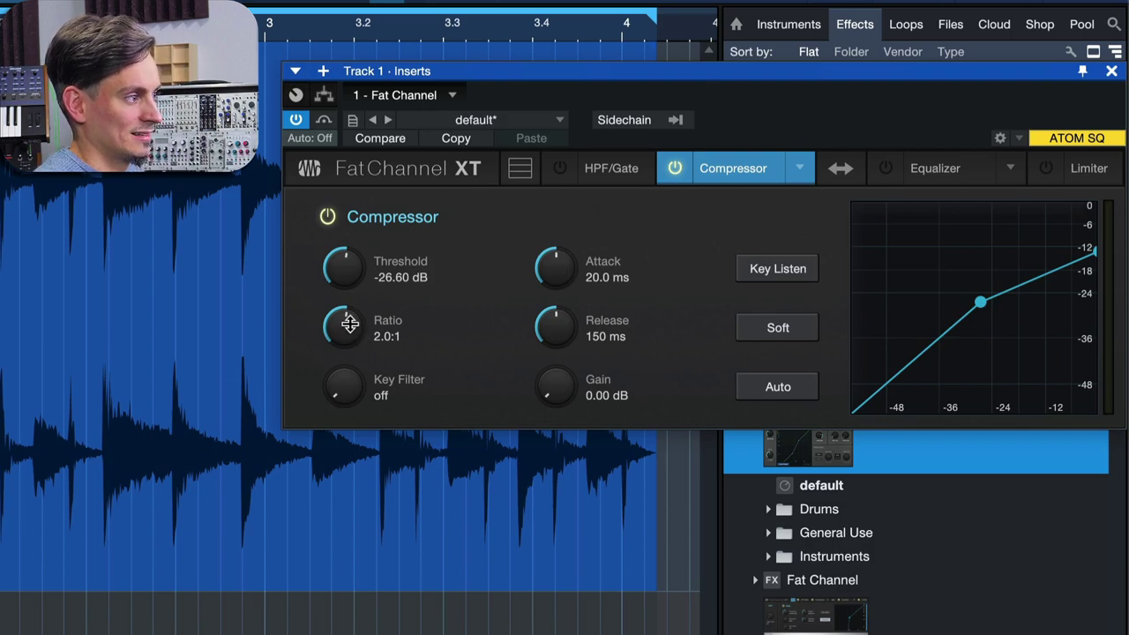
Try the compressor's Ratio control, set the threshold to -20 dB and lower it to -25.04 dB.
left_click_drag(341, 329, 329, 335)
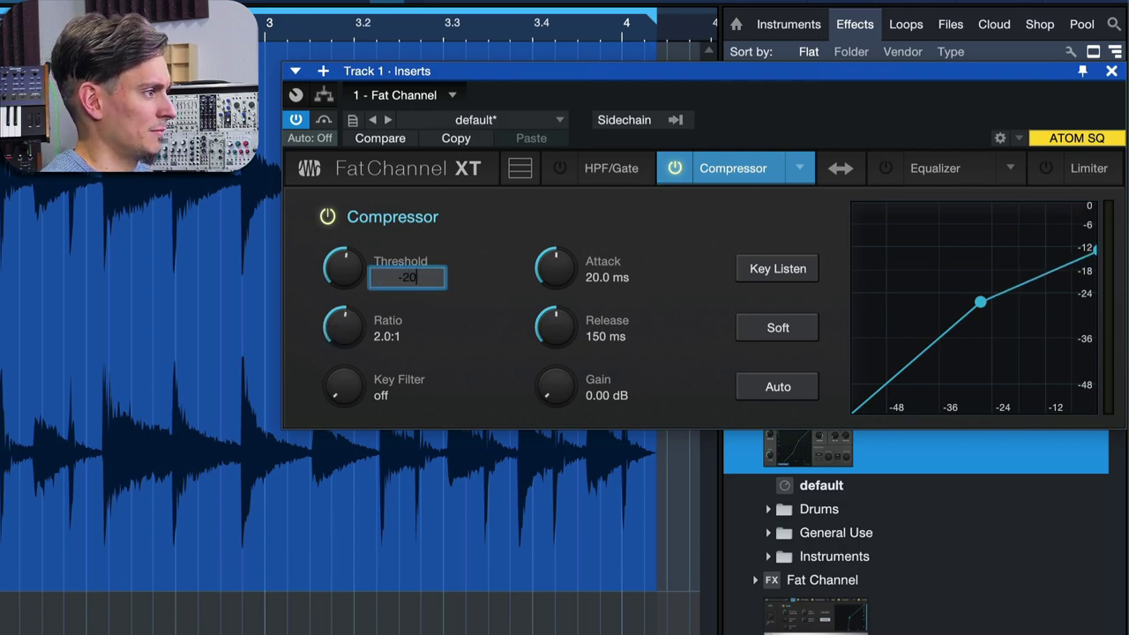
type("-20")
key("Return")
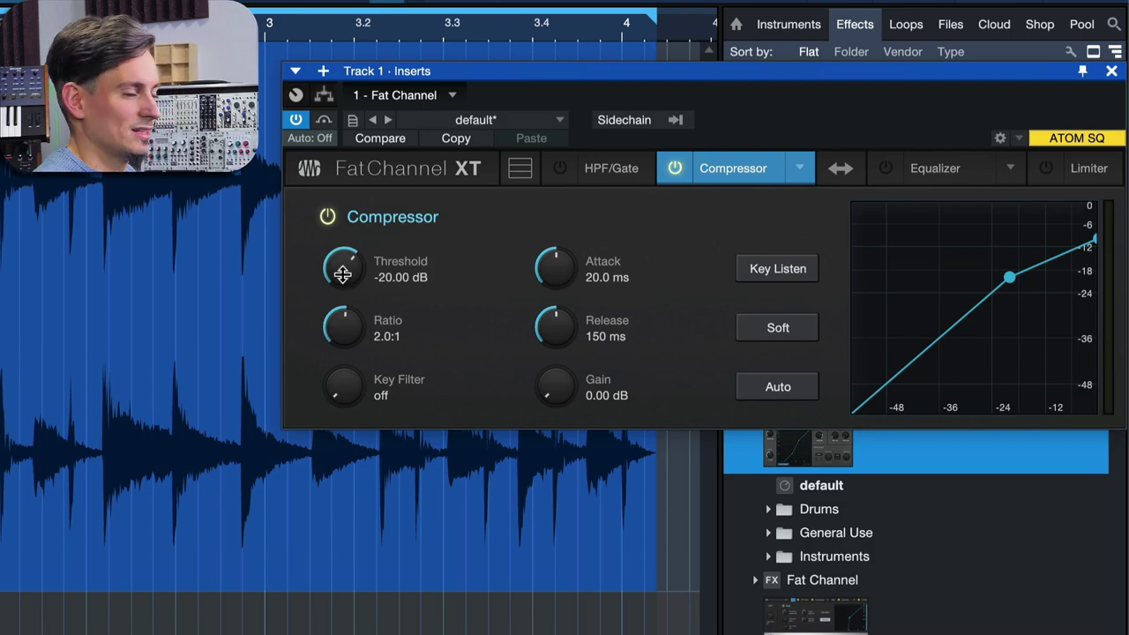
left_click_drag(343, 275, 343, 300)
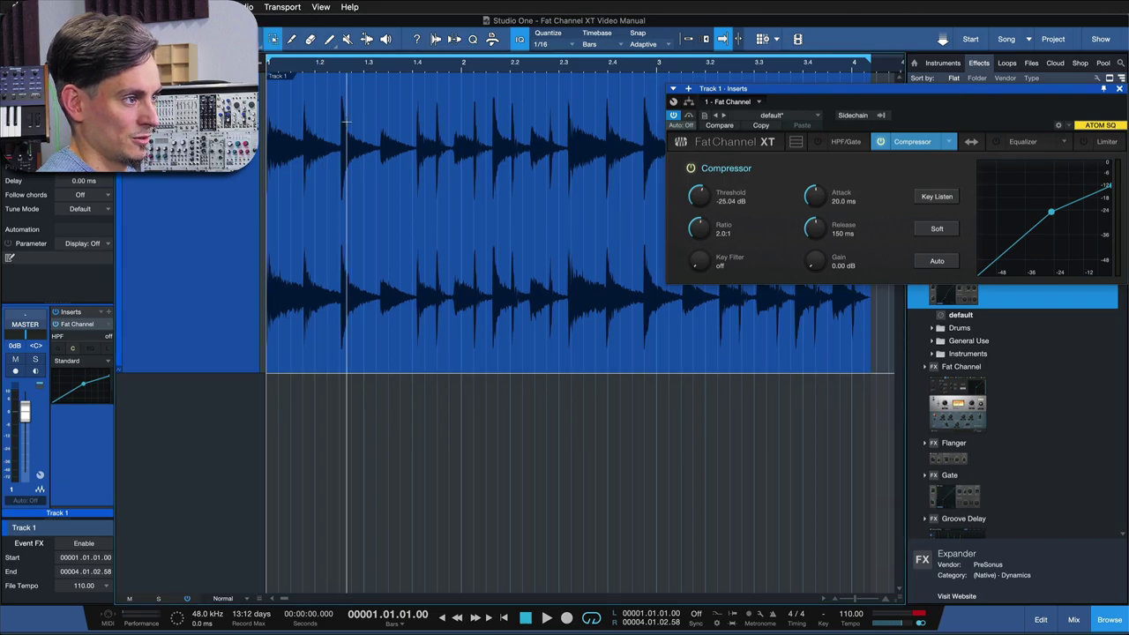
Mark the loud peaks of individual drum hits in Track 1's waveform.
left_click_drag(292, 132, 495, 141)
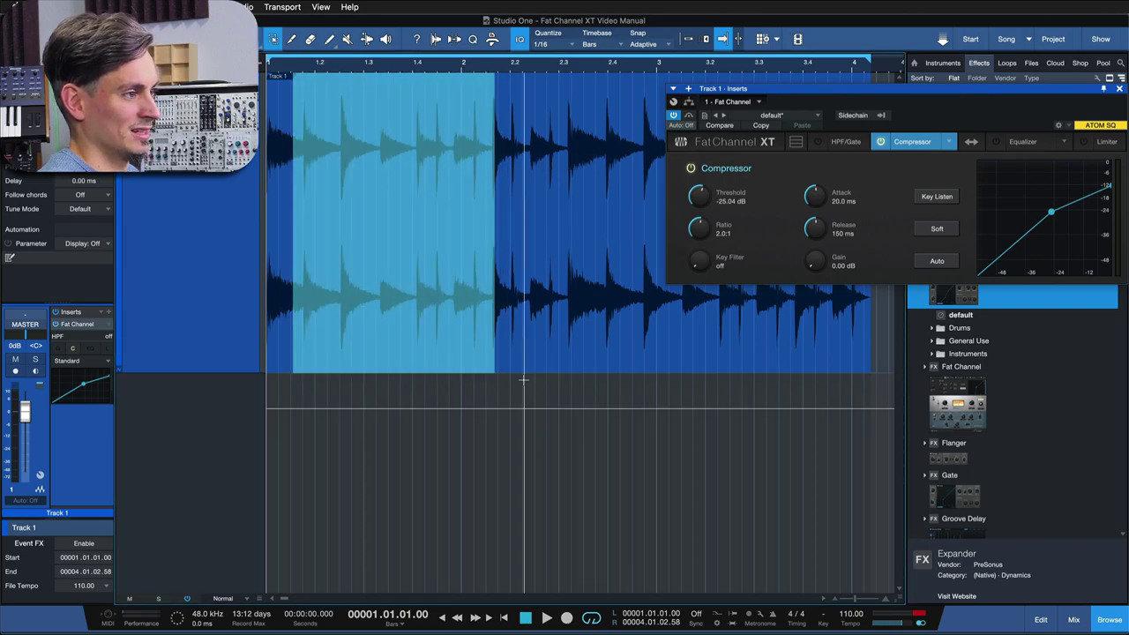
left_click(524, 141)
left_click_drag(351, 102, 297, 114)
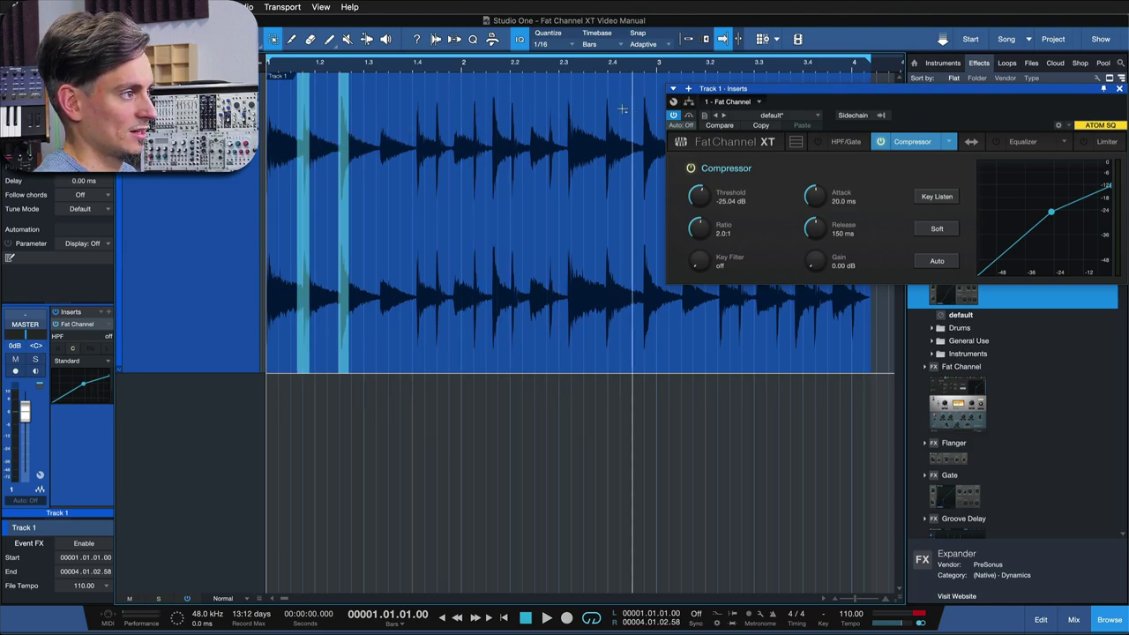
left_click_drag(605, 116, 619, 116)
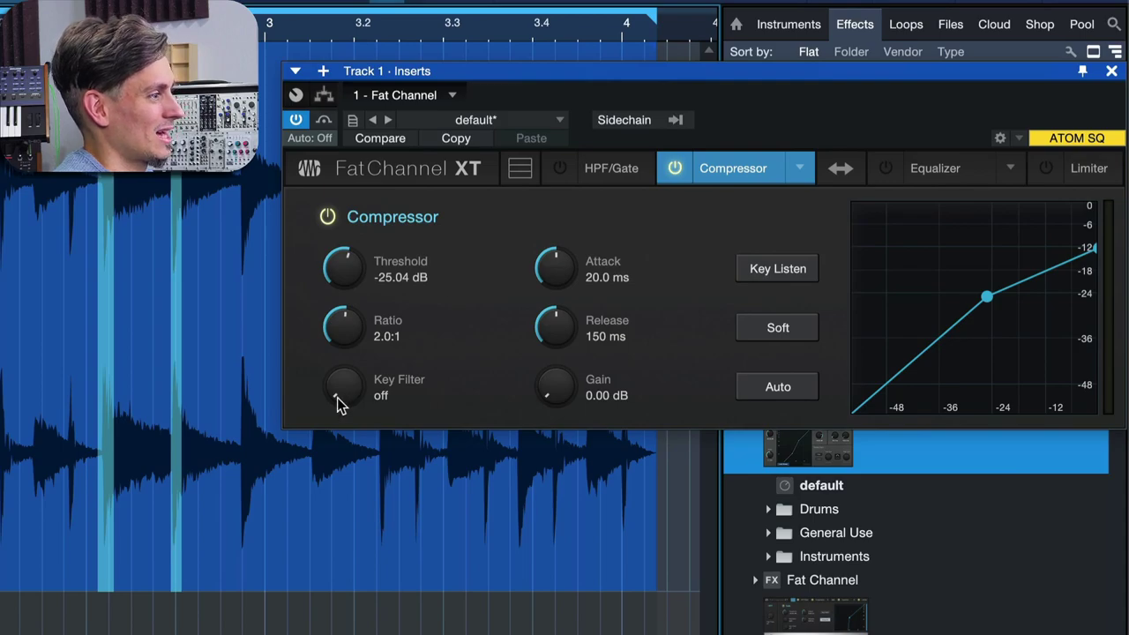
Try the compressor's Key Filter at 1.69 kHz and 5.13 kHz, and return it to off.
left_click_drag(337, 397, 342, 268)
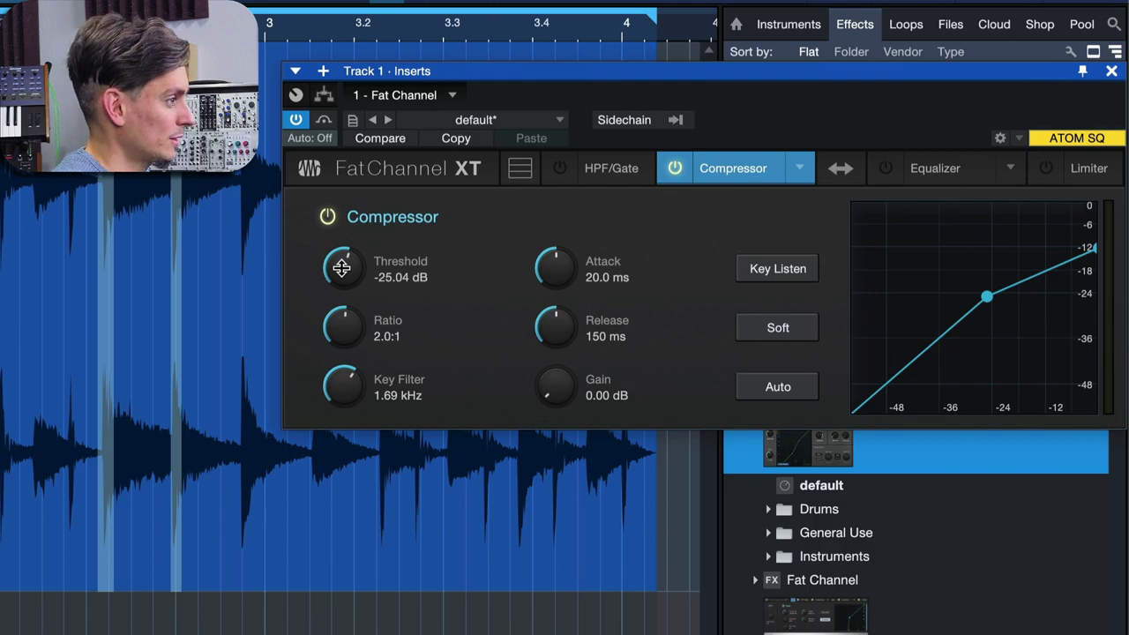
mouse_move(350, 395)
left_mouse_down()
mouse_move(353, 358)
mouse_move(347, 381)
left_mouse_up()
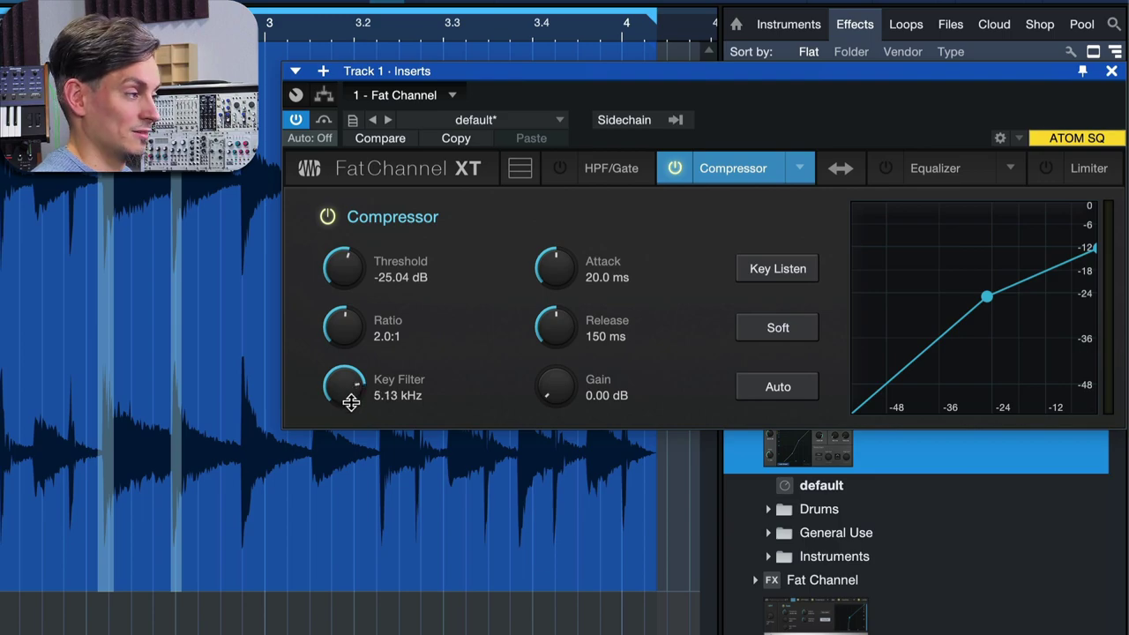
left_click_drag(351, 402, 375, 560)
left_click_drag(58, 545, 93, 630)
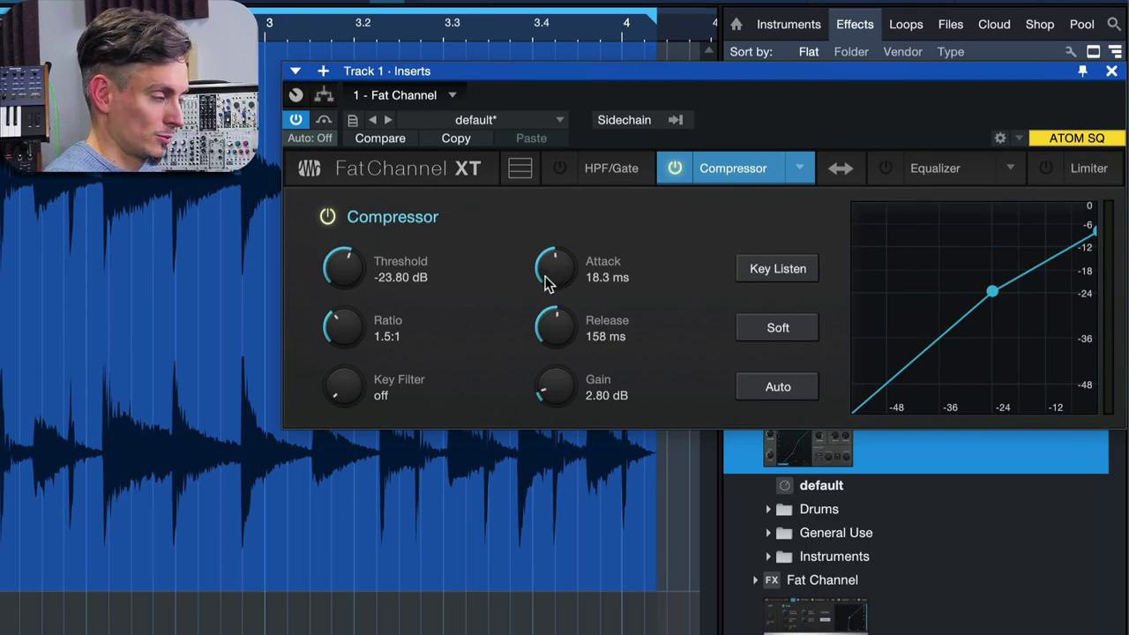
Set the compressor's release to 210 ms, move the threshold to 0.00 dB and down to -28.28 dB, and shorten the attack.
left_click_drag(549, 307, 565, 309)
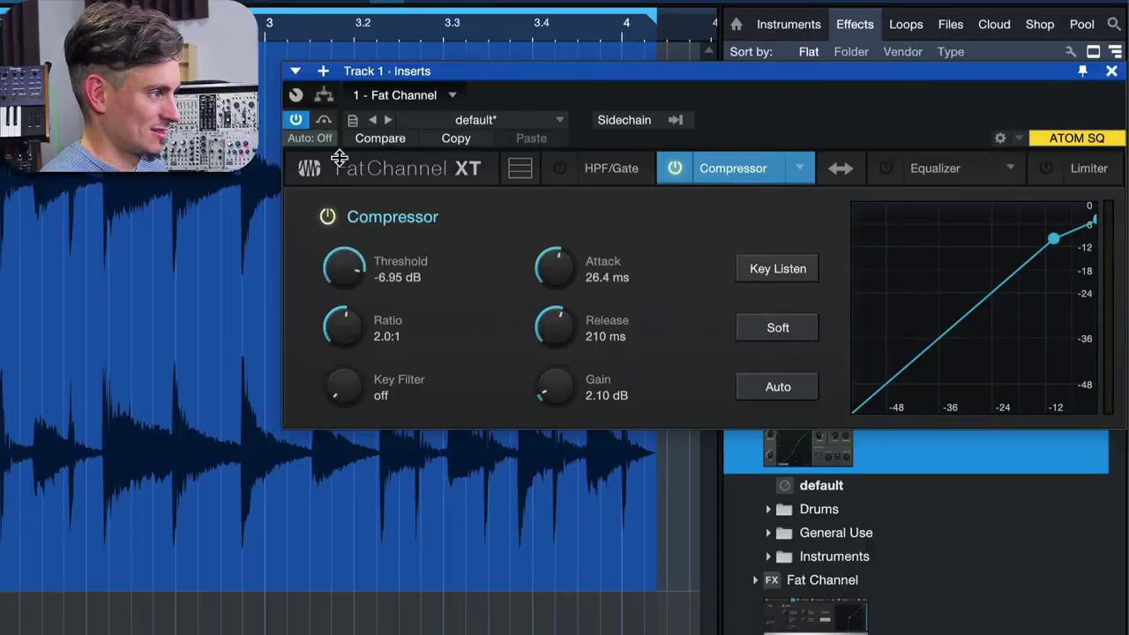
left_click_drag(351, 261, 370, 243)
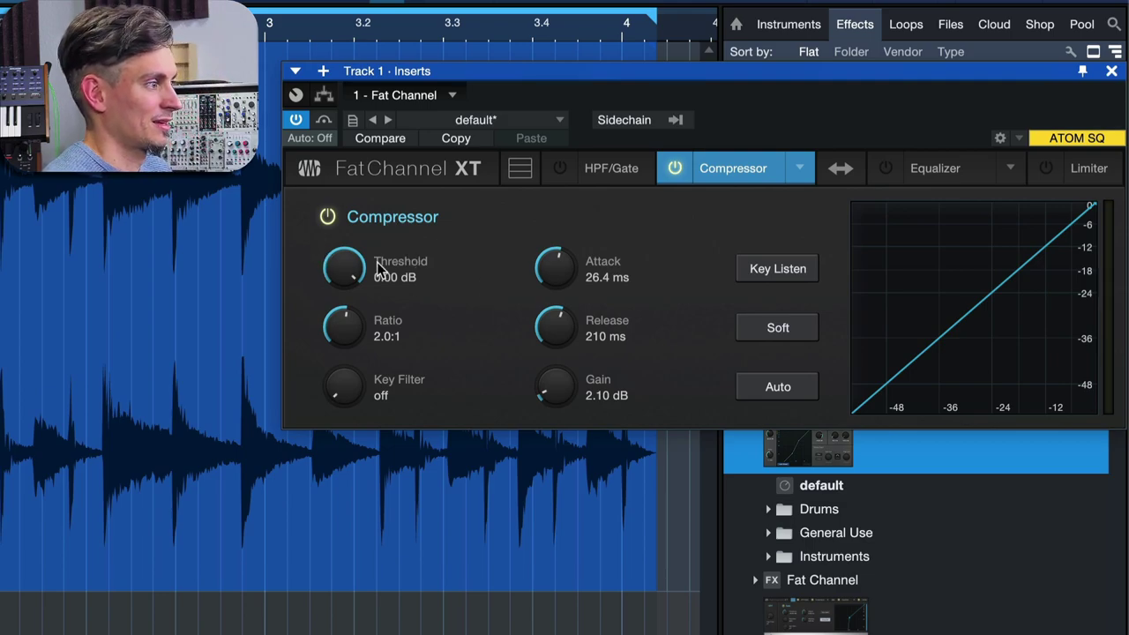
left_click_drag(326, 270, 339, 392)
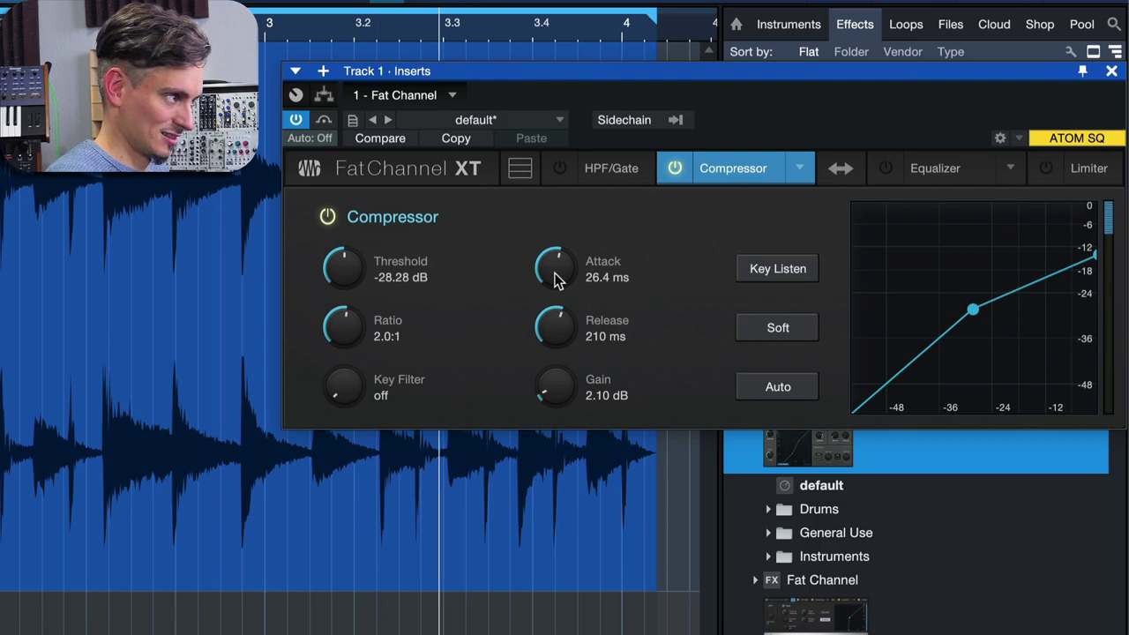
left_click_drag(548, 266, 545, 421)
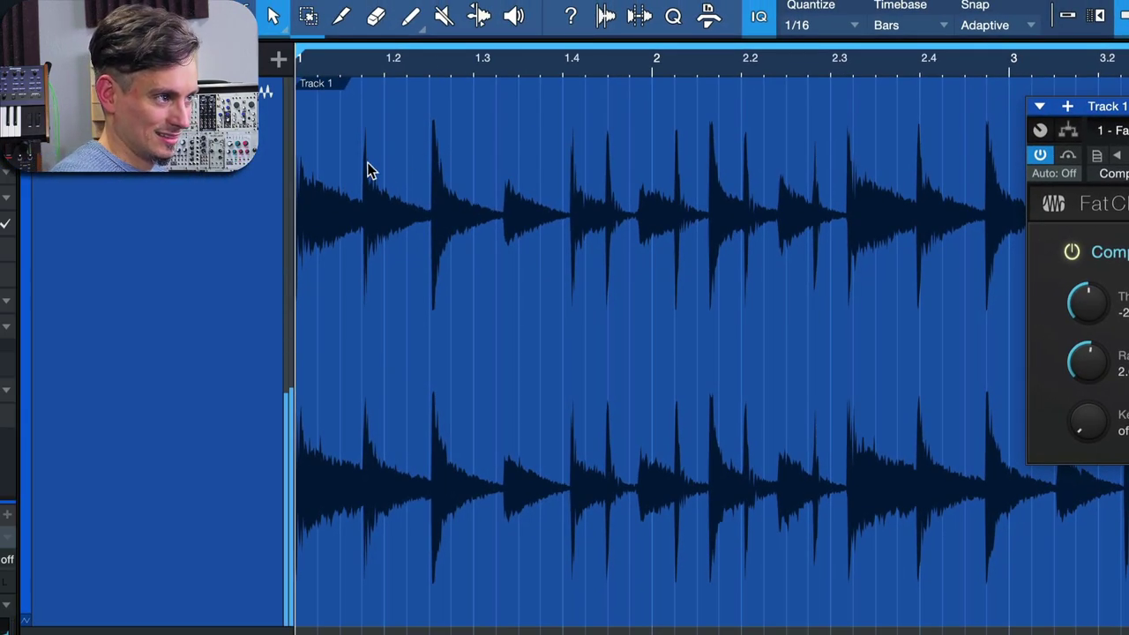
Enable the gain envelope on the Track 1 audio event.
right_click(491, 244)
left_click(629, 358)
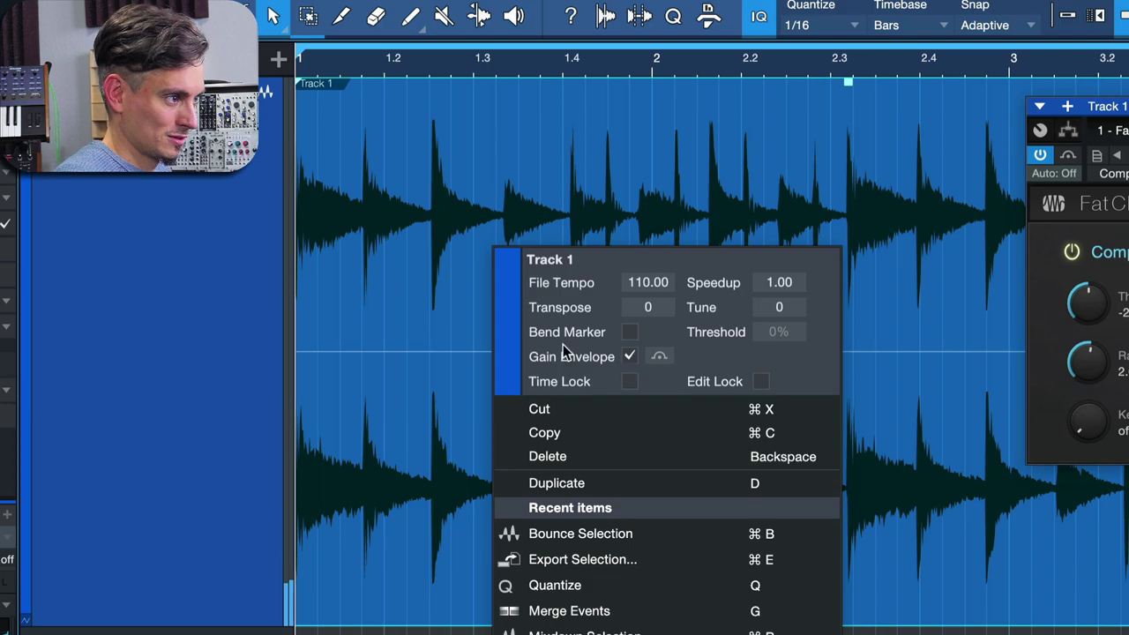
left_click(394, 267)
Draw gain envelope dips over the second and third drum hits of the Track 1 event with the Paint tool.
left_click(404, 24)
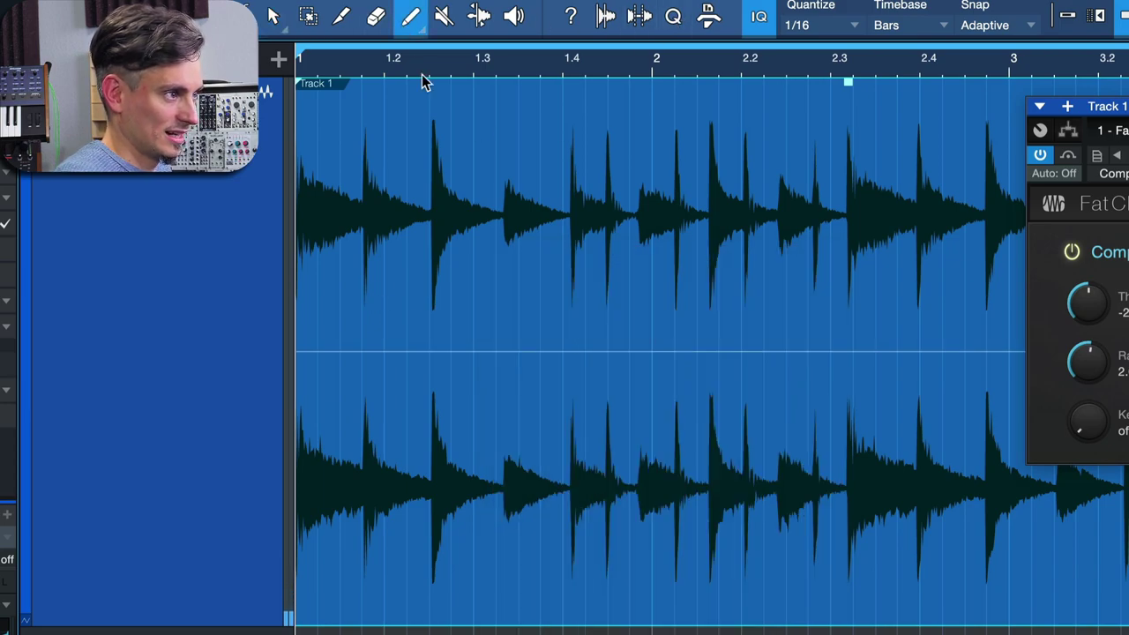
key("e")
key("e")
key("e")
key("e")
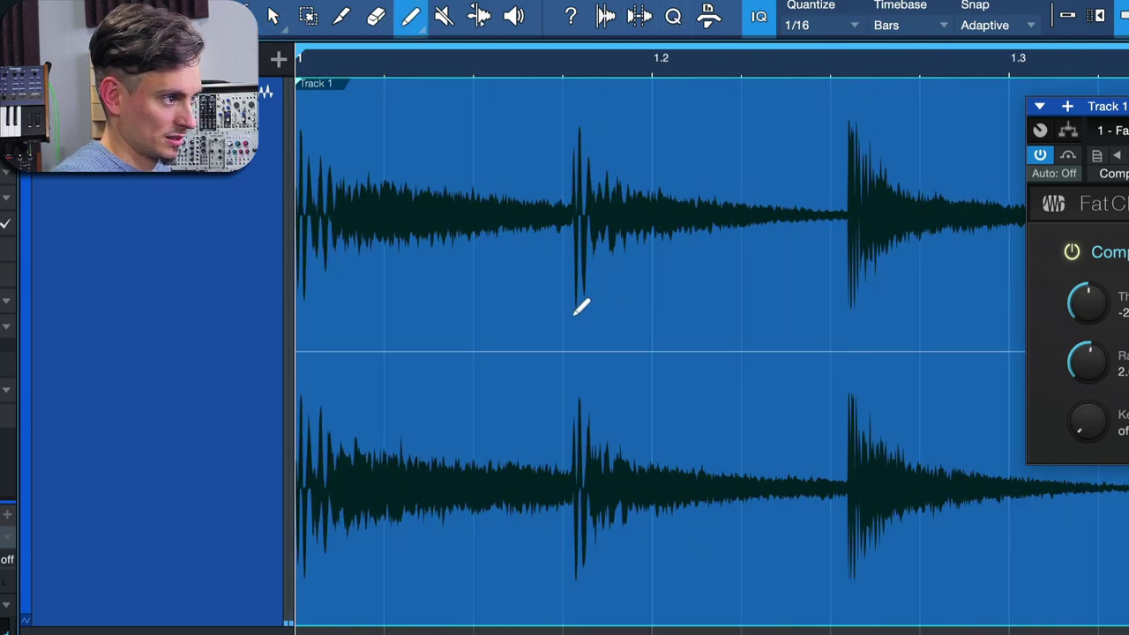
mouse_move(561, 354)
left_mouse_down()
mouse_move(642, 375)
mouse_move(637, 353)
left_mouse_up()
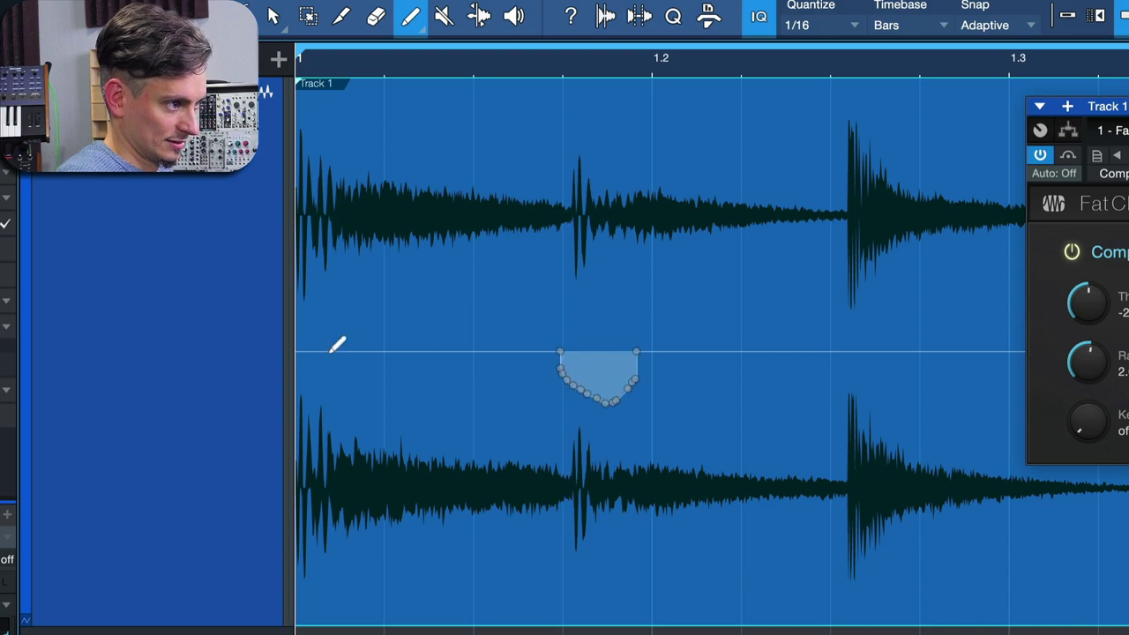
mouse_move(819, 353)
left_mouse_down()
mouse_move(849, 384)
mouse_move(910, 353)
left_mouse_up()
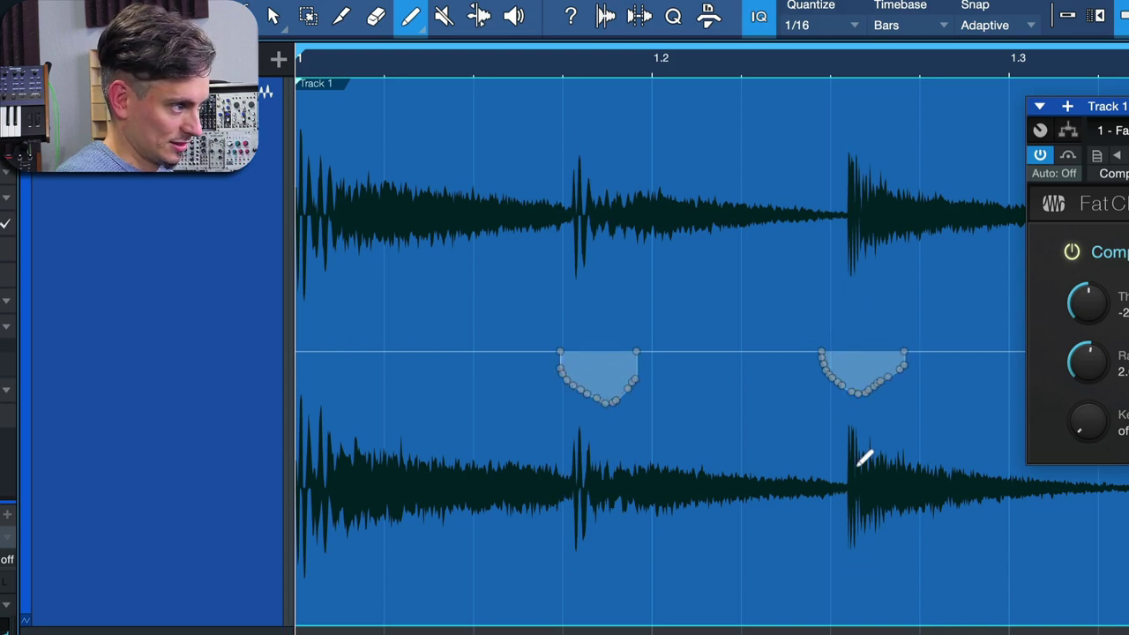
Undo the two gain envelope dips drawn on the Track 1 event.
key("w")
key("ctrl+z")
key("ctrl+z")
key("w")
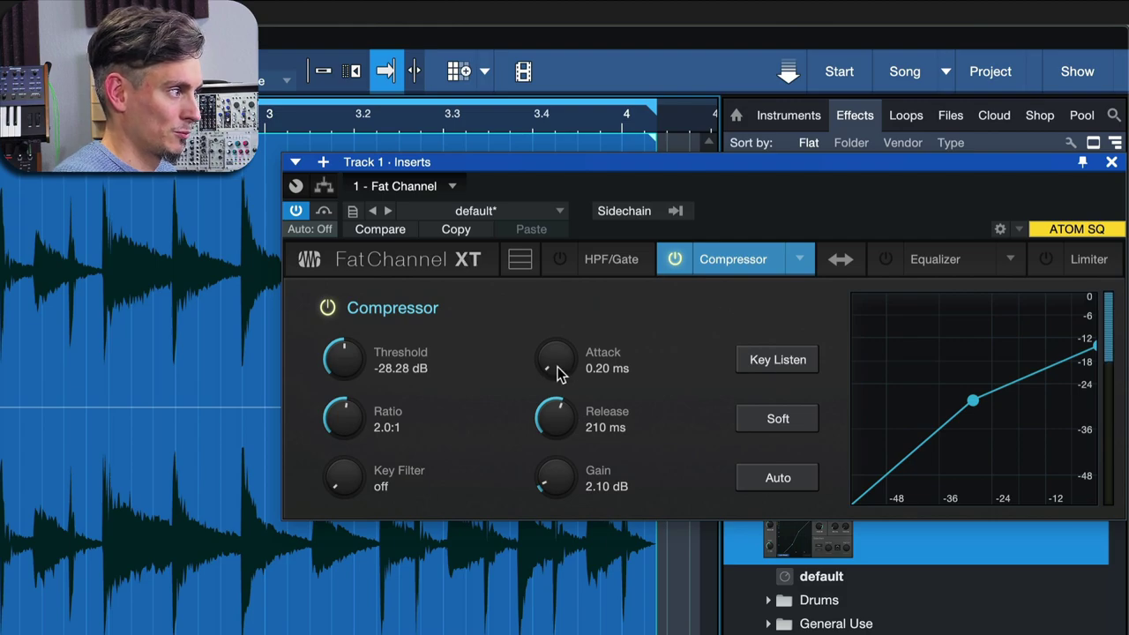
Try the compressor's attack at 21.2 ms and 150 ms, and settle on 25.7 ms.
left_click_drag(548, 353, 559, 270)
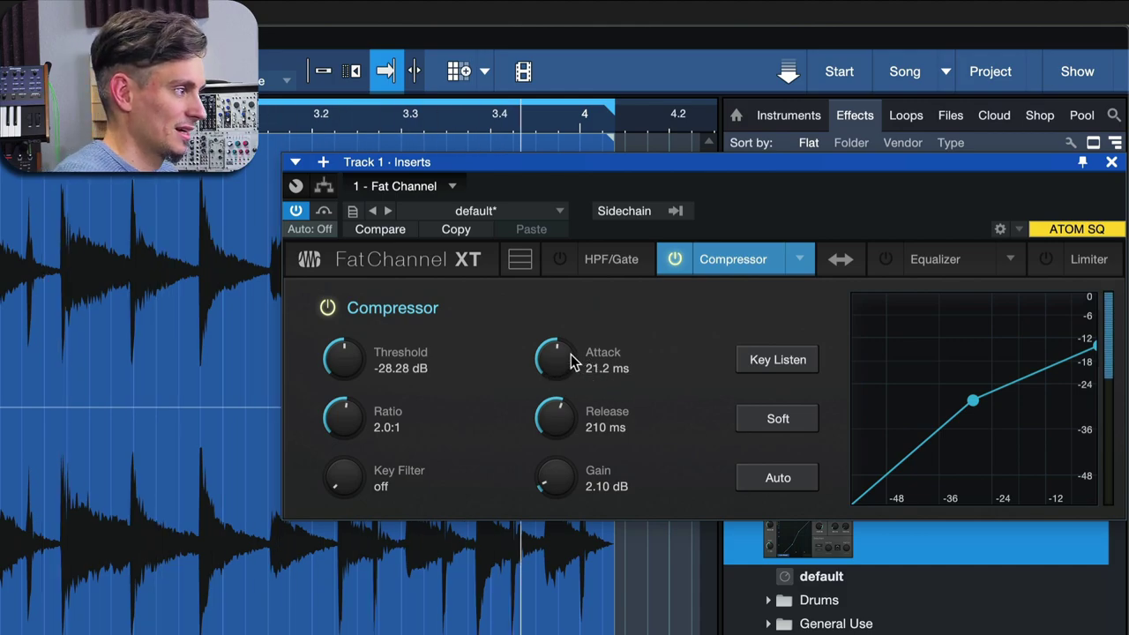
left_click_drag(554, 372, 551, 360)
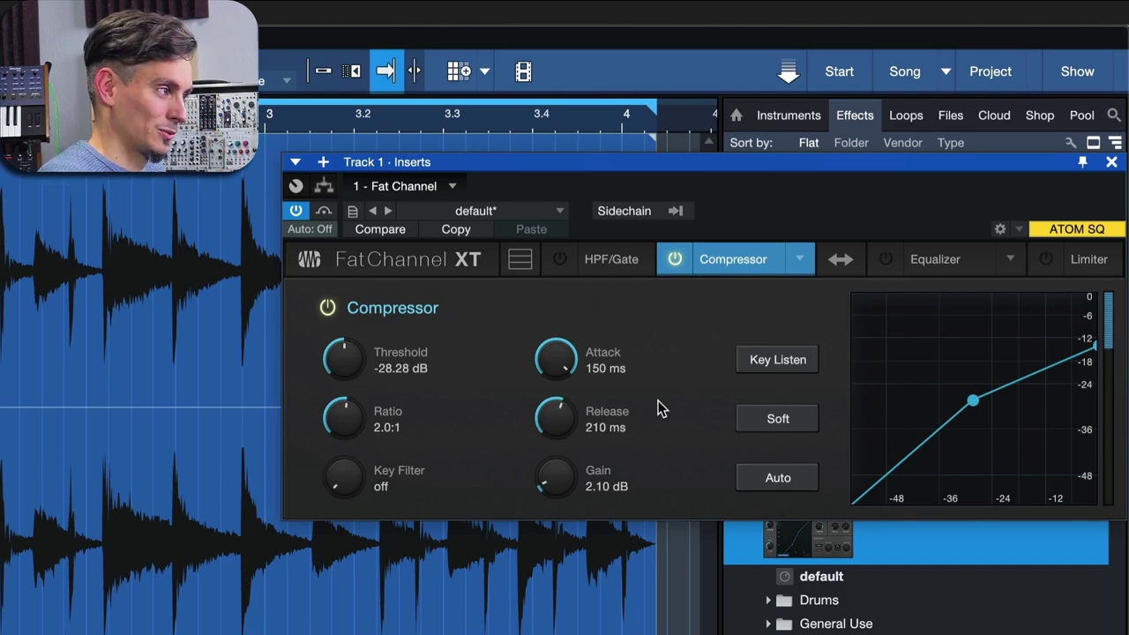
left_click_drag(585, 349, 559, 423)
Try the compressor's release at 170 ms and 146 ms, and settle on 158 ms.
scroll(559, 422, "up", 2)
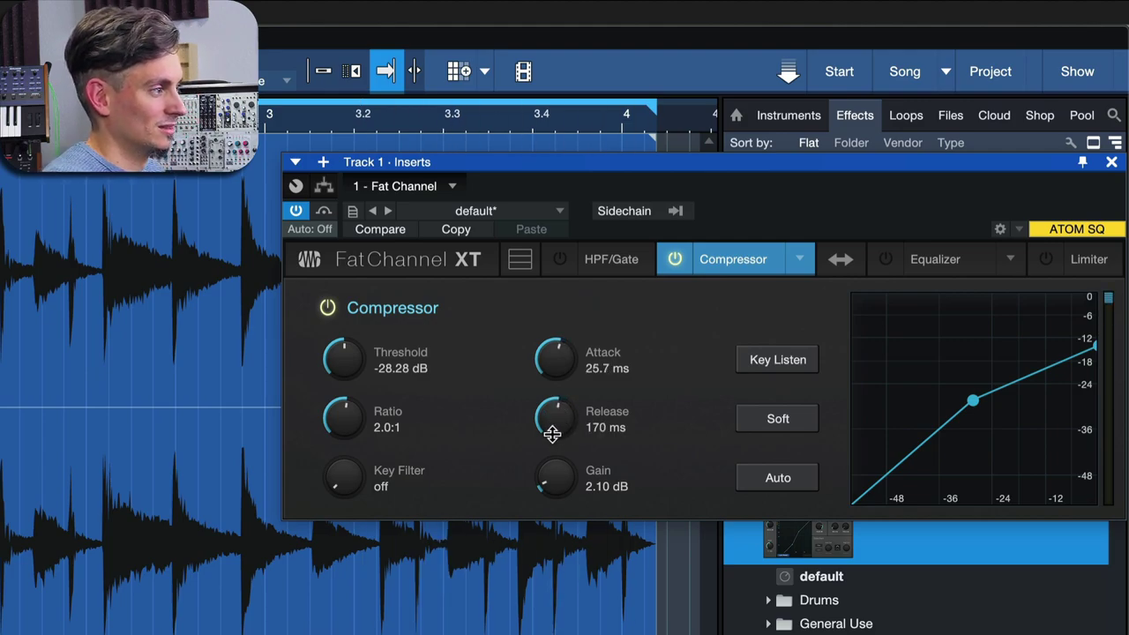
left_click_drag(557, 407, 563, 505)
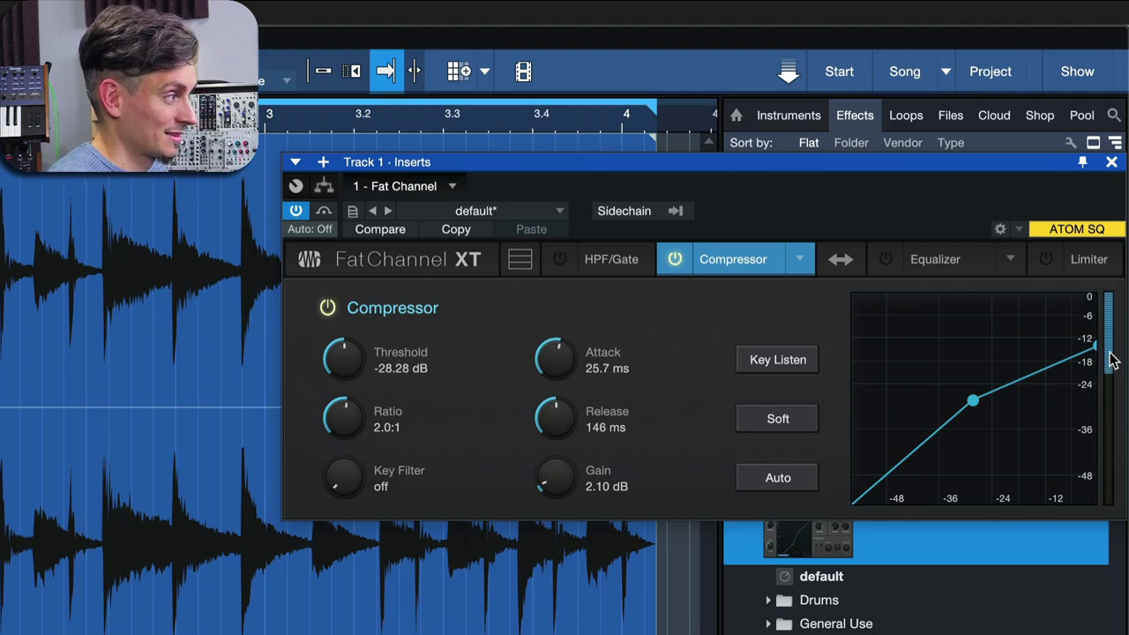
left_click_drag(549, 418, 549, 415)
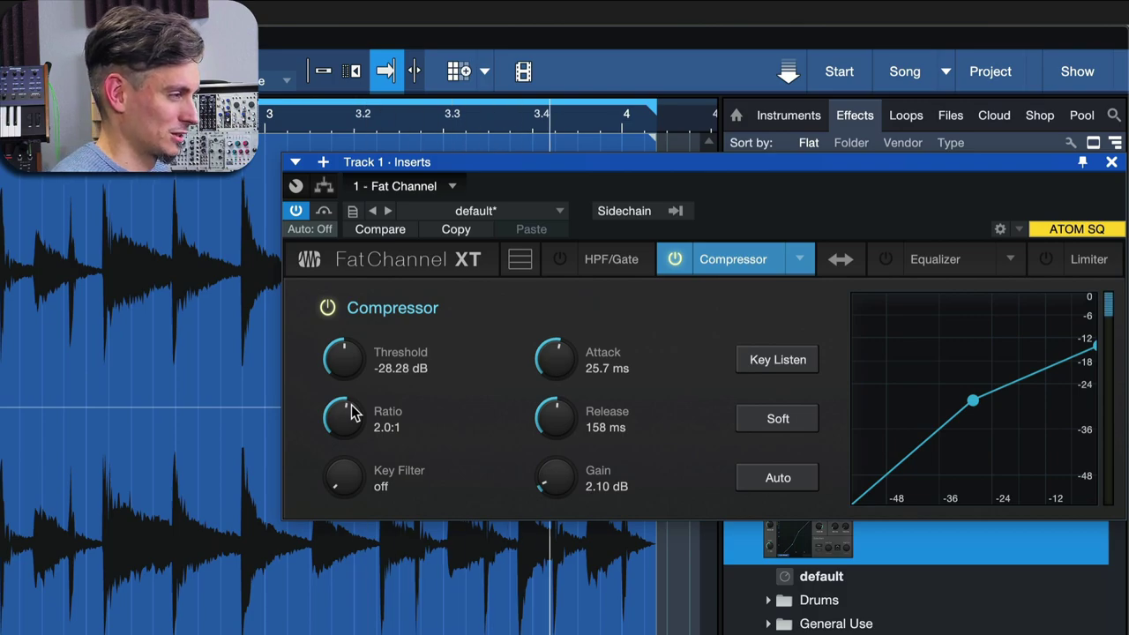
Raise the compressor's gain to 3.64 dB and compare the drums with the compressor bypassed and active.
left_click(327, 308)
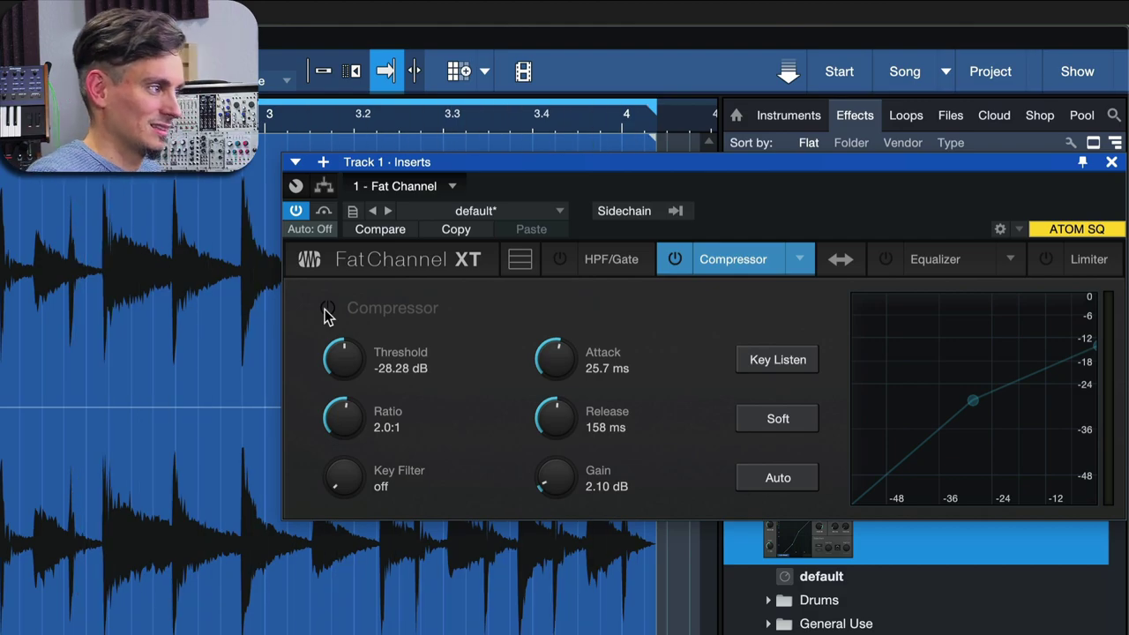
left_click(327, 308)
left_click_drag(570, 482, 549, 473)
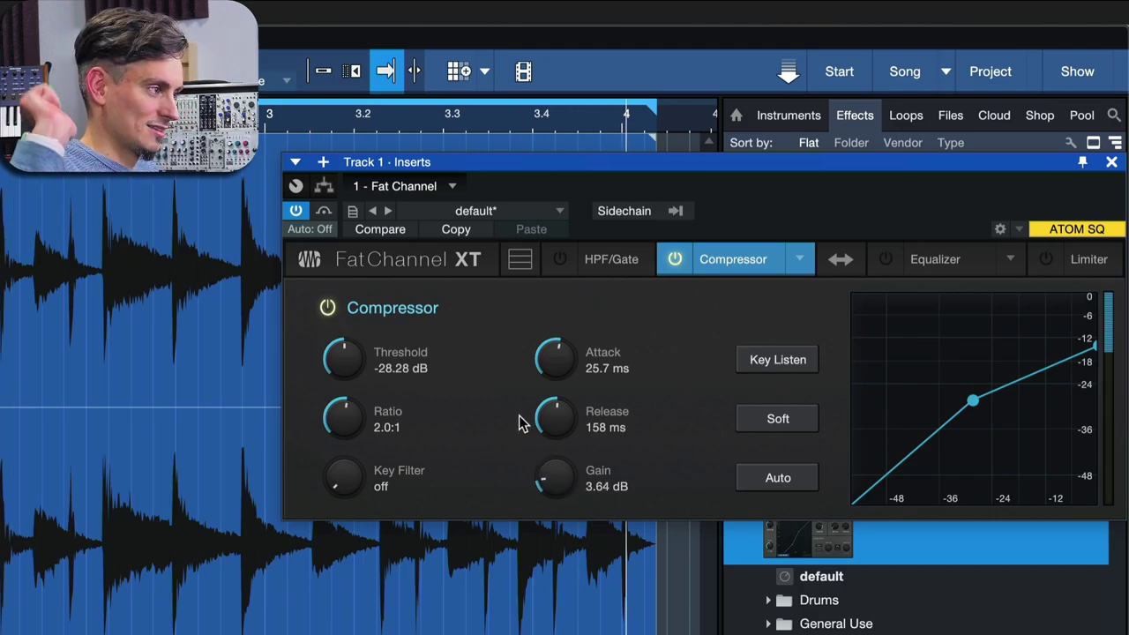
left_click(328, 309)
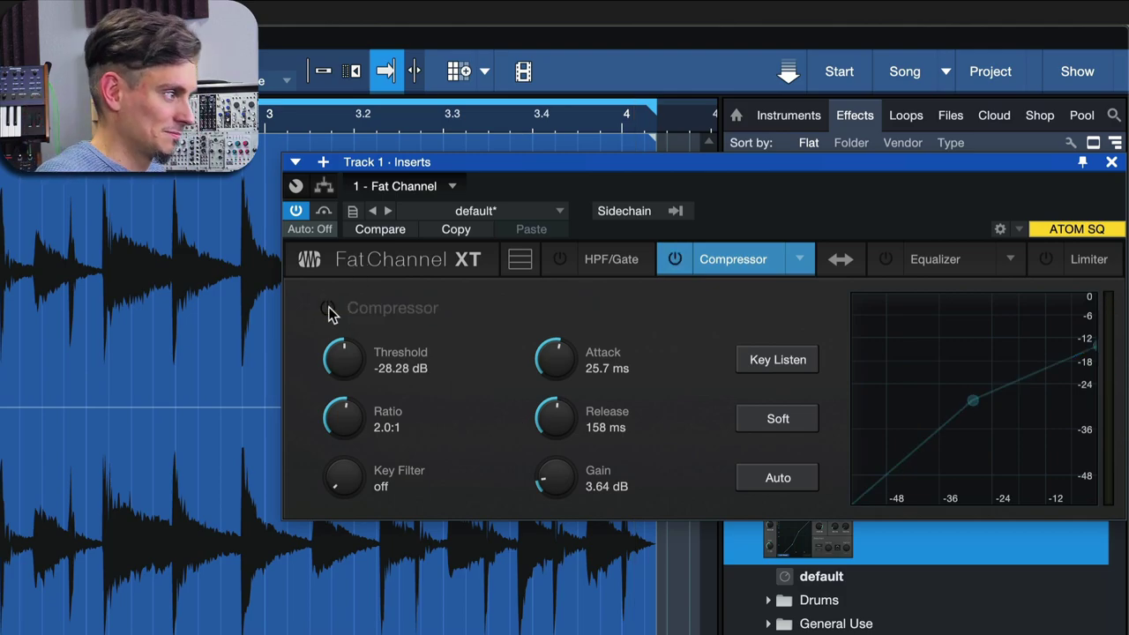
left_click(328, 309)
Switch off the compressor's Auto mode, and toggle the Soft knee on and off again.
left_click_drag(602, 362, 564, 393)
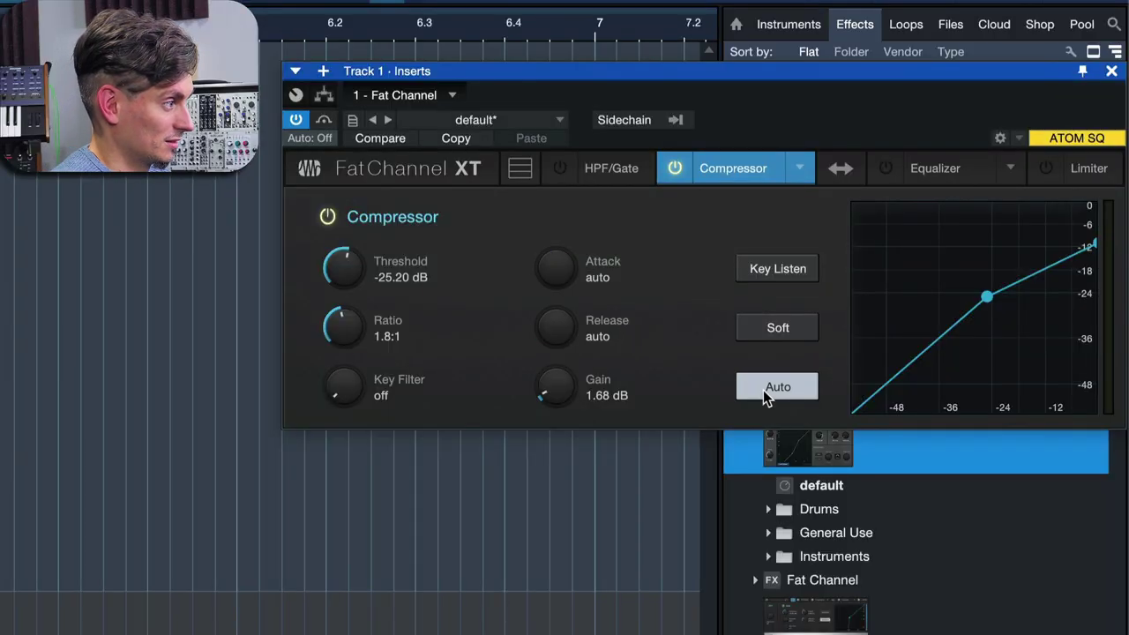
left_click(764, 388)
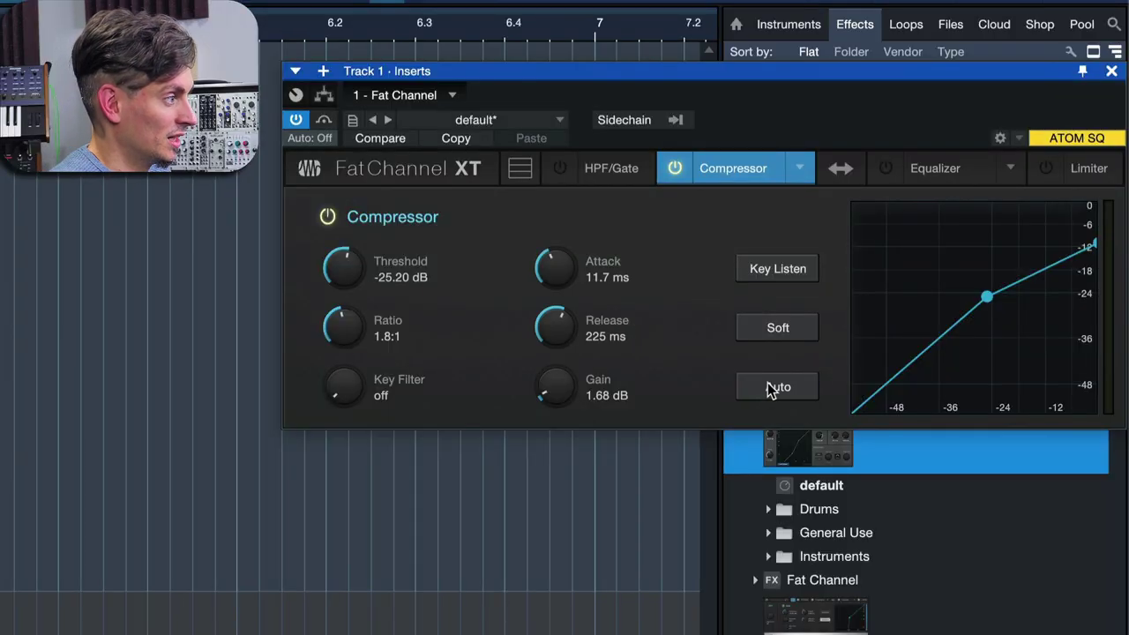
left_click(747, 329)
left_click(758, 328)
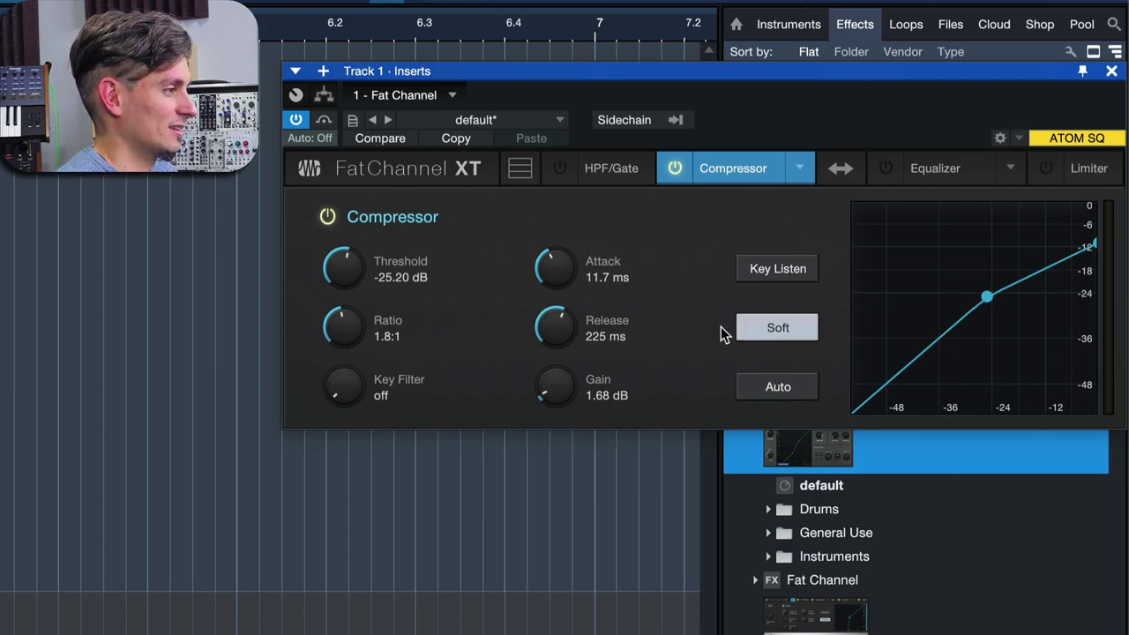
Set the compressor's ratio to 2.0:1, and check the gate's Expander switch before returning to the Compressor section.
left_click_drag(340, 315, 344, 312)
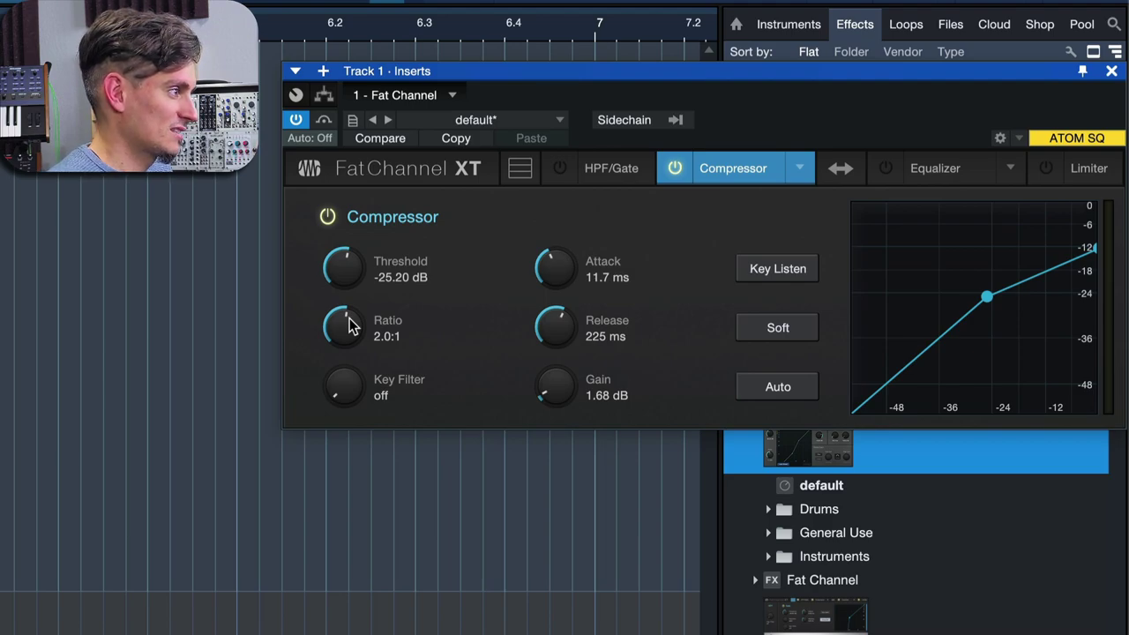
left_click(607, 174)
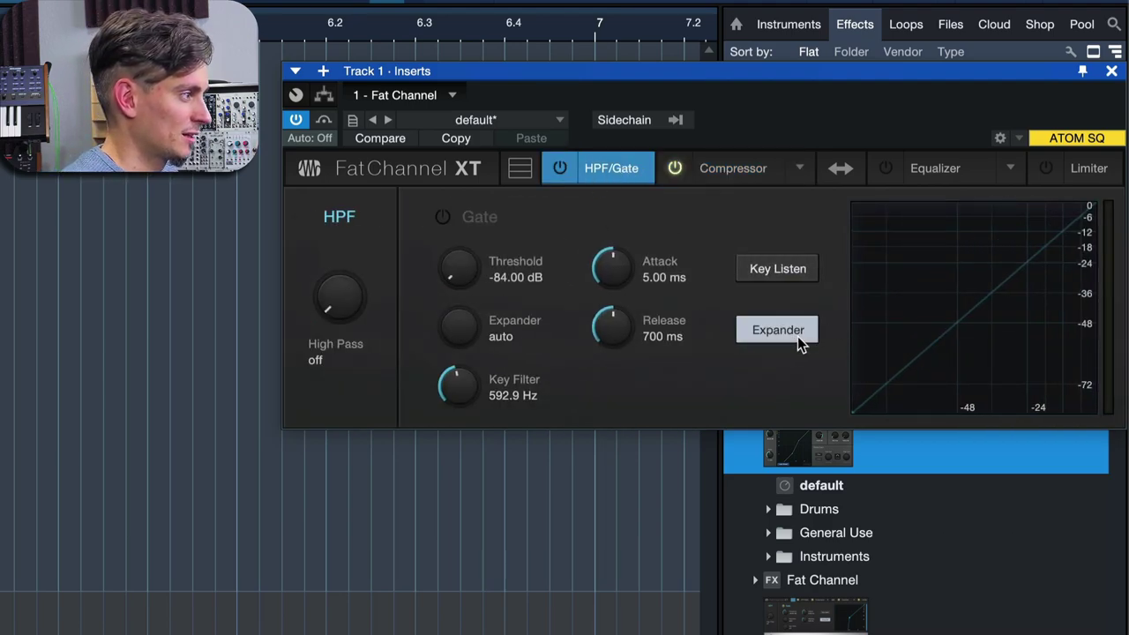
left_click(747, 183)
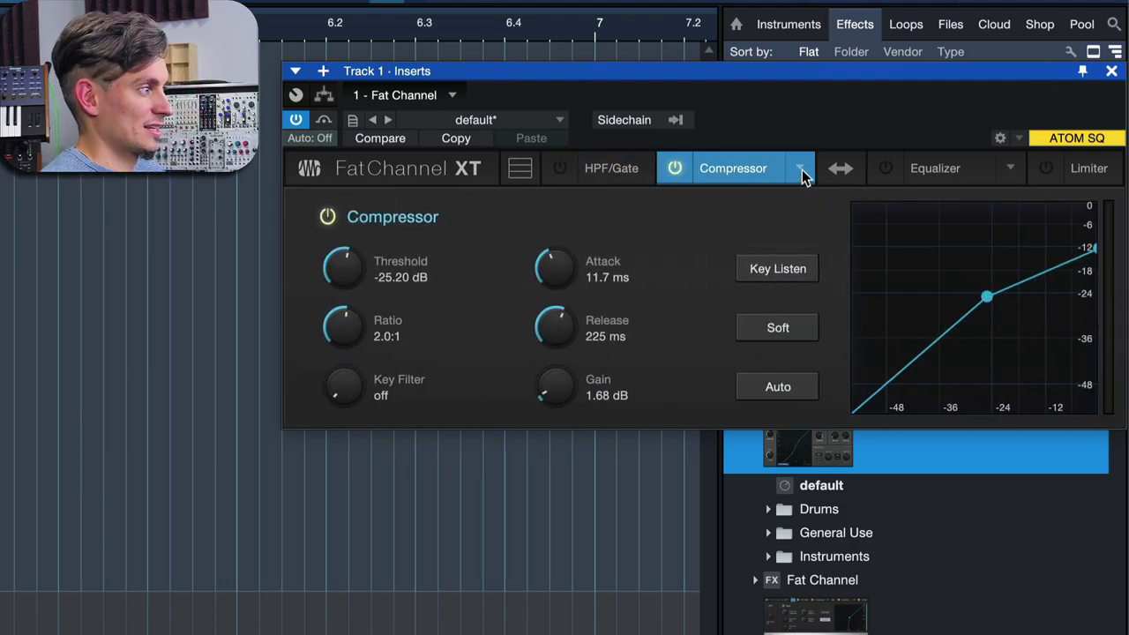
Switch the compressor model to Tube, FET and Brit Comp in turn.
left_click(800, 169)
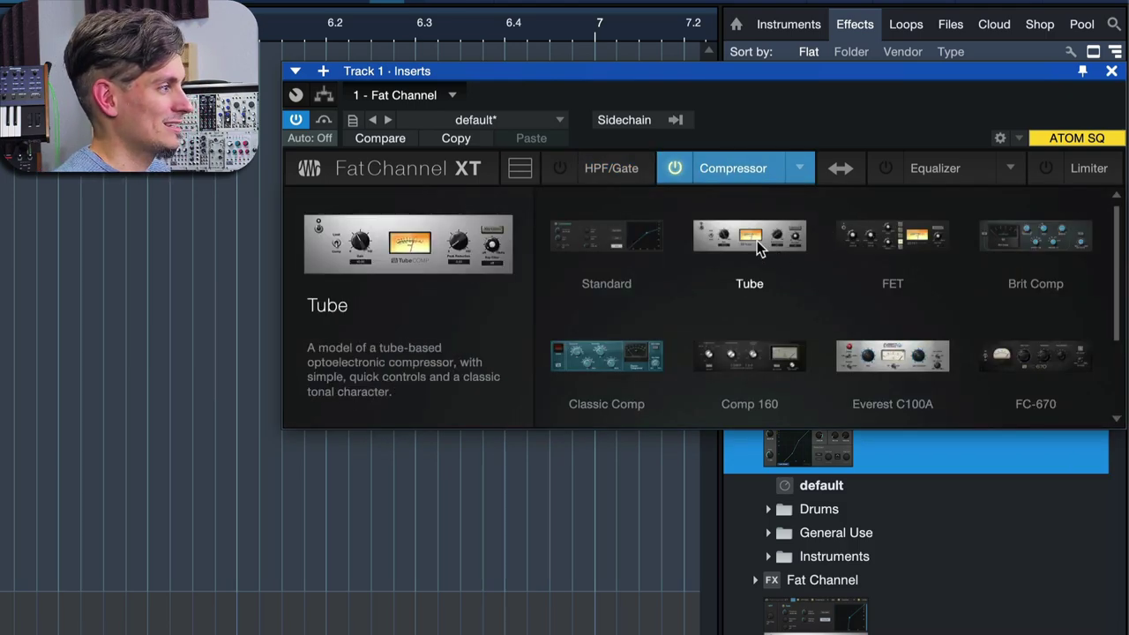
left_click(777, 251)
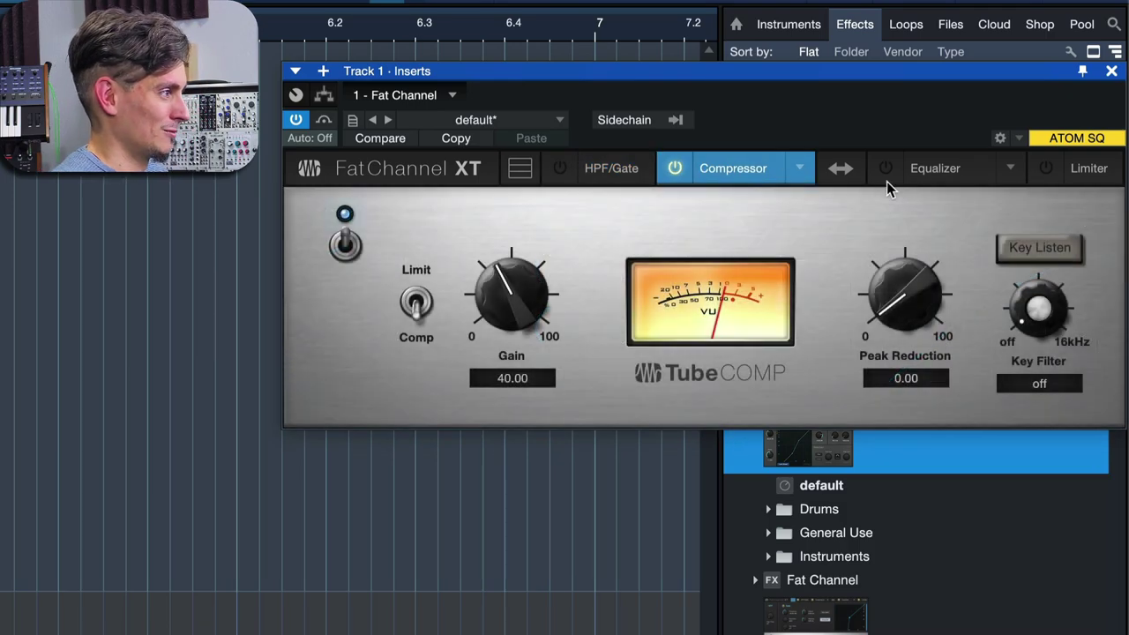
left_click(798, 168)
left_click(871, 243)
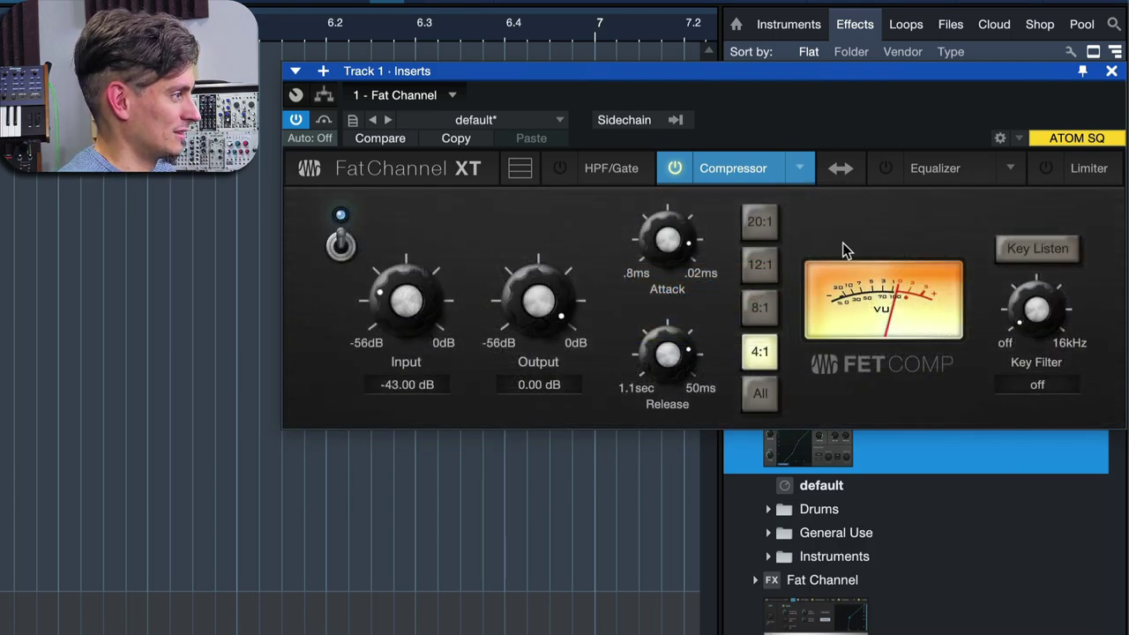
left_click(799, 169)
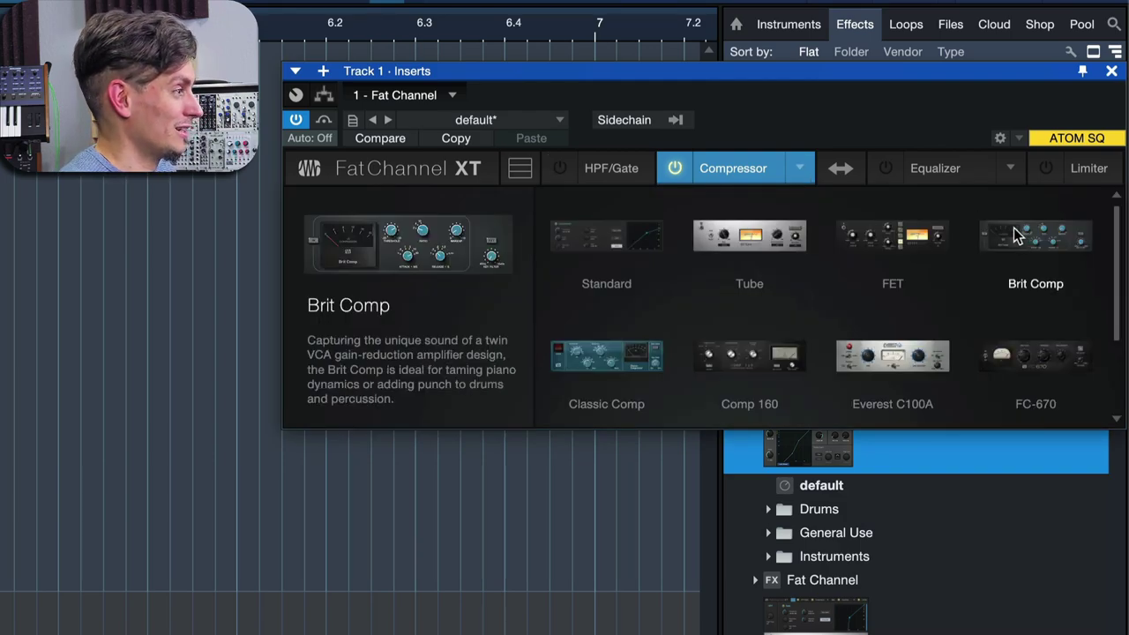
key("Escape")
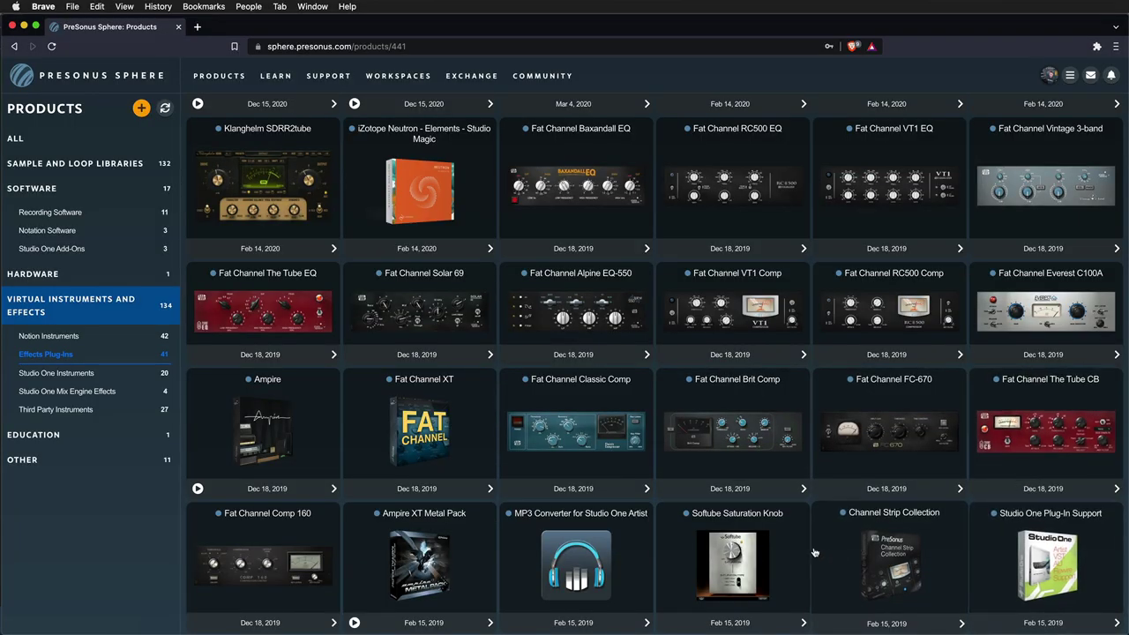
Switch to the browser and look through the PreSonus Sphere effects plug-ins and the Sample and Loop Libraries.
scroll(573, 553, "down", 2)
scroll(572, 552, "up", 4)
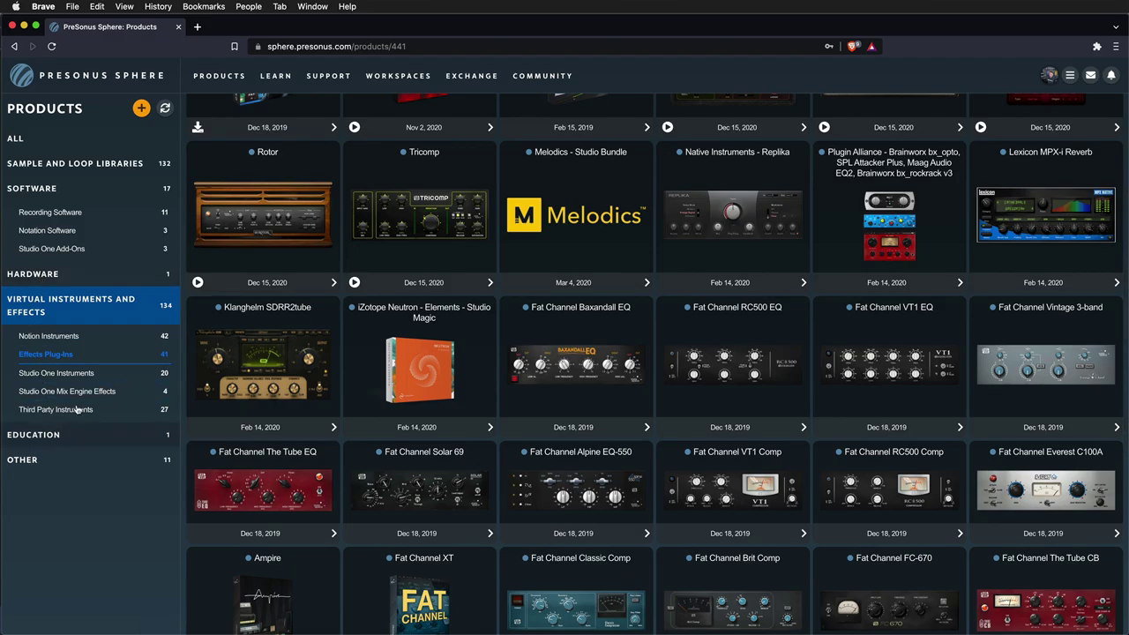
left_click(137, 167)
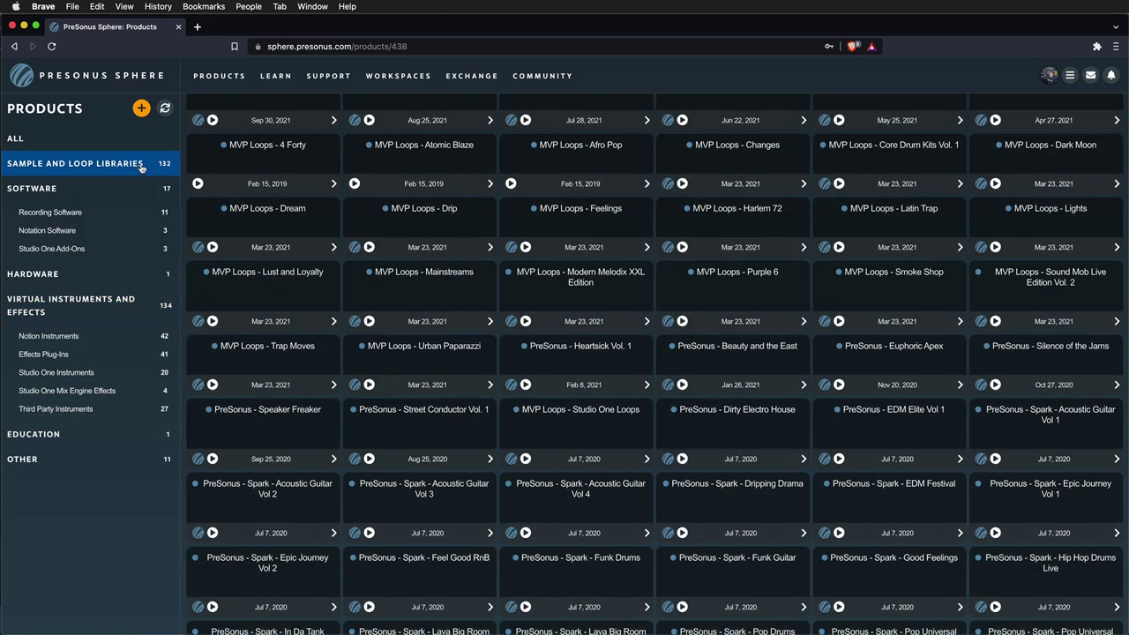
scroll(829, 375, "down", 5)
scroll(829, 374, "down", 10)
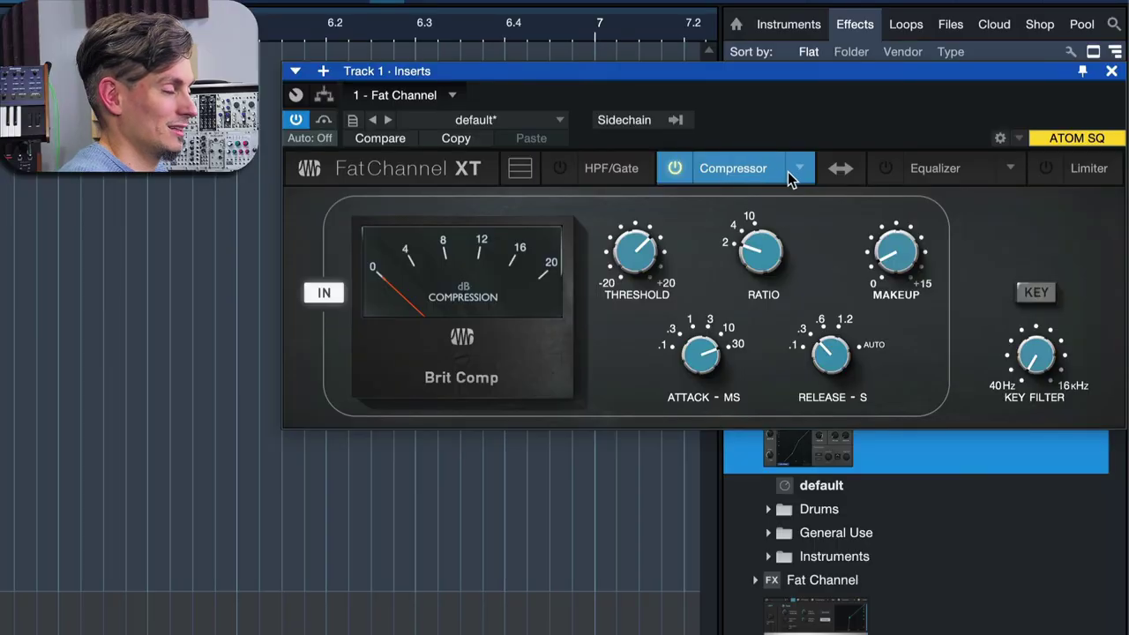
Switch back to Studio One, change the compressor model to Everest C100A, and open the Equalizer section.
left_click(789, 170)
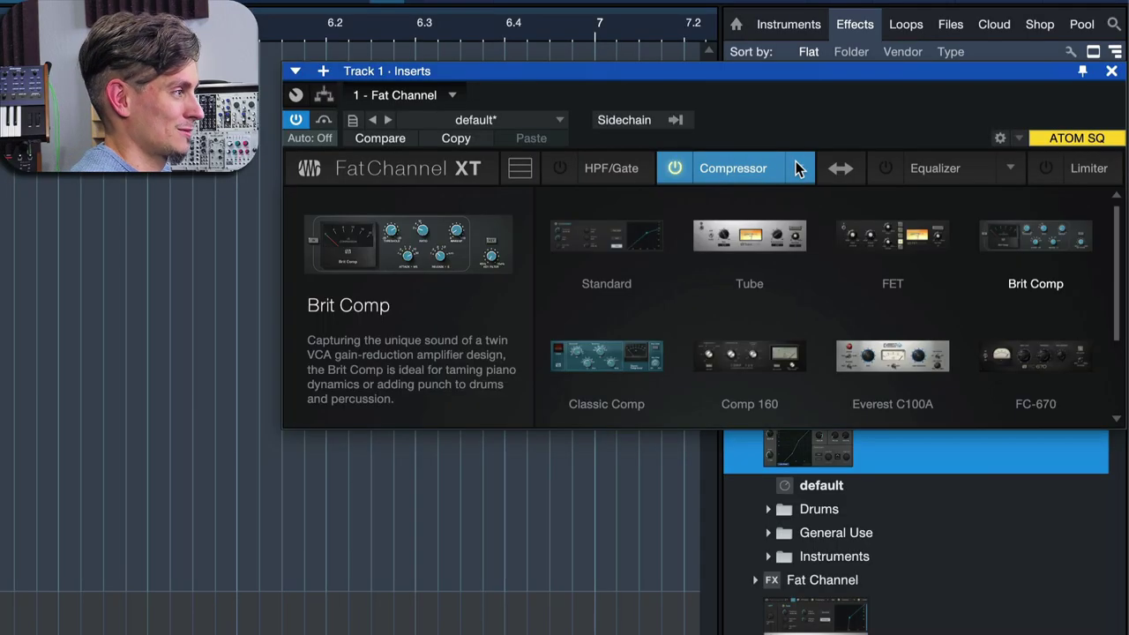
scroll(1008, 315, "down", 2)
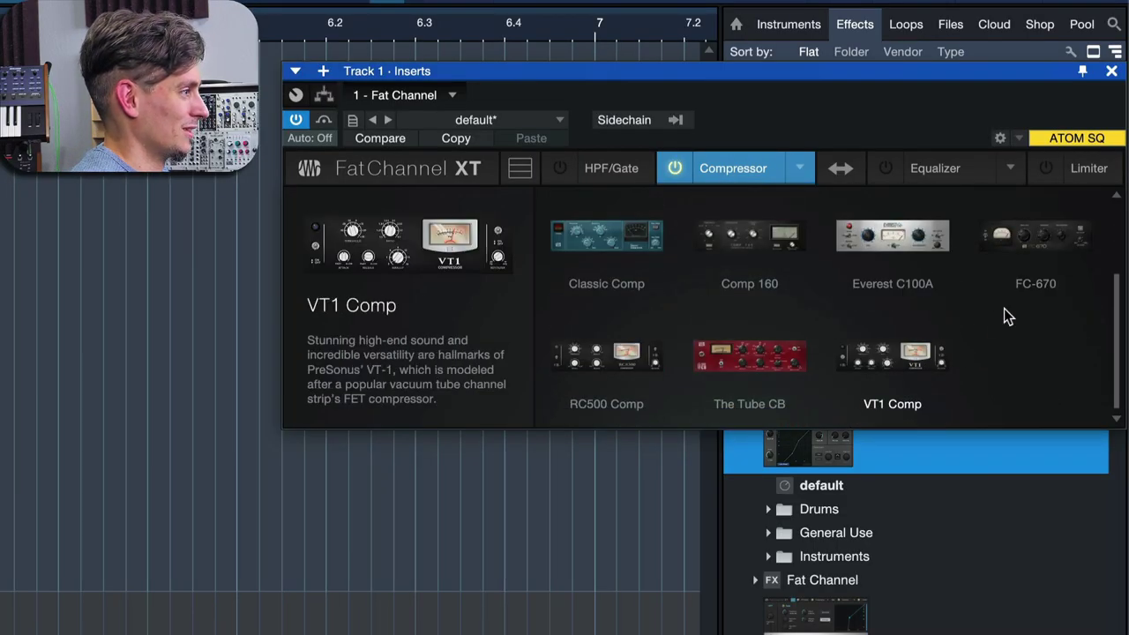
left_click(902, 253)
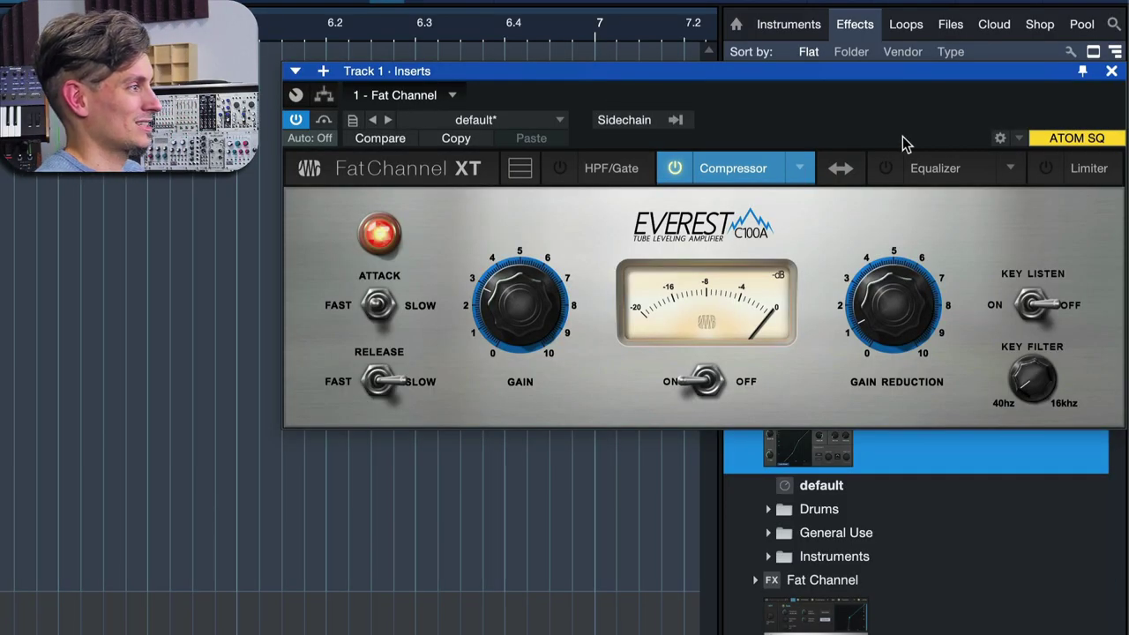
left_click(942, 168)
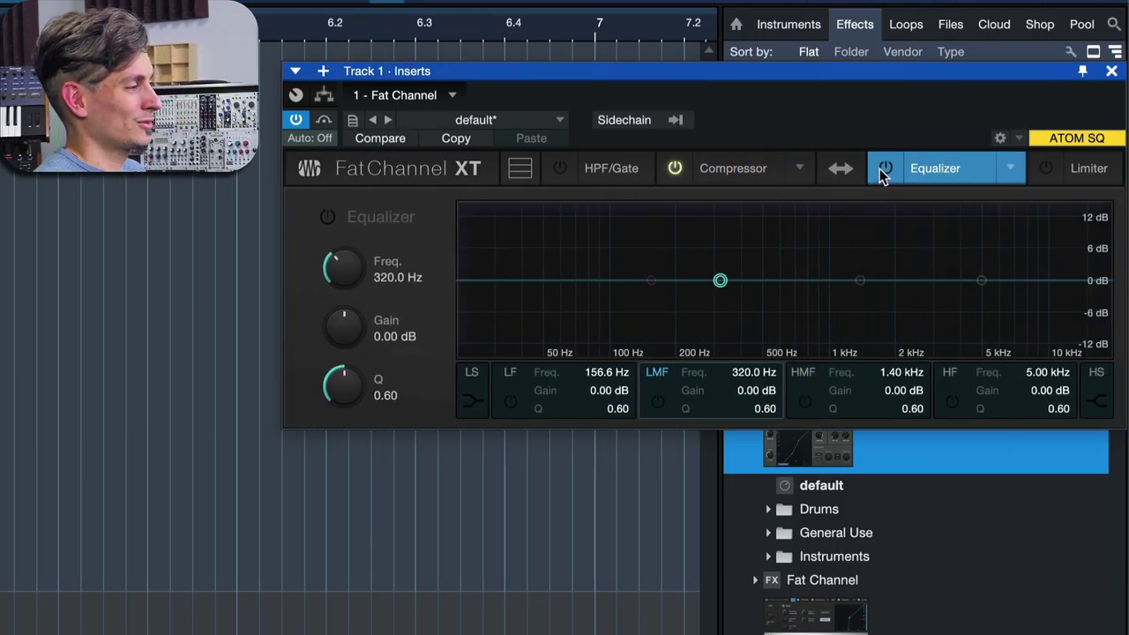